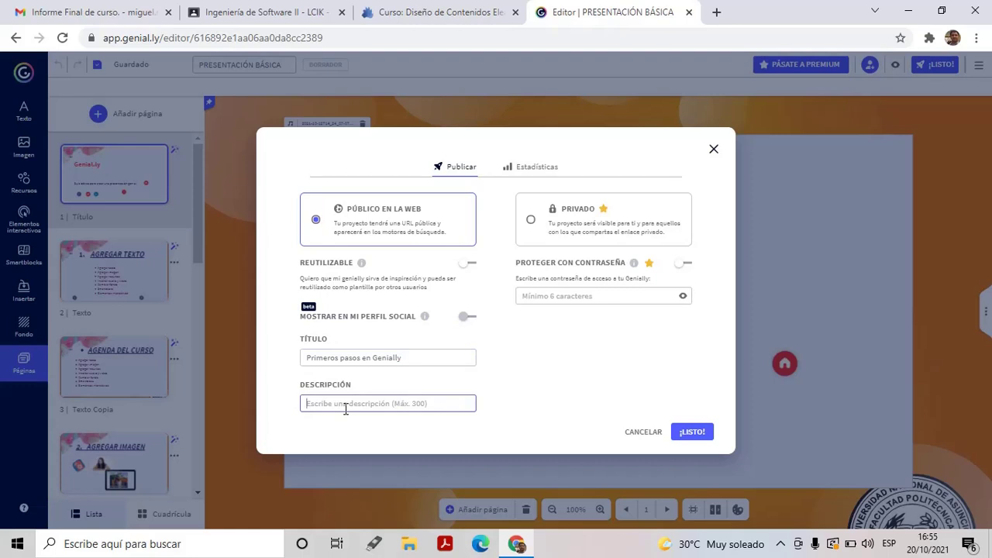
# Enter the description "Material que explica los recursos de Genially" and publish the presentation as public on the web.
pyautogui.write('Material d')
pyautogui.write('ue esxplica los recursos de Genially')
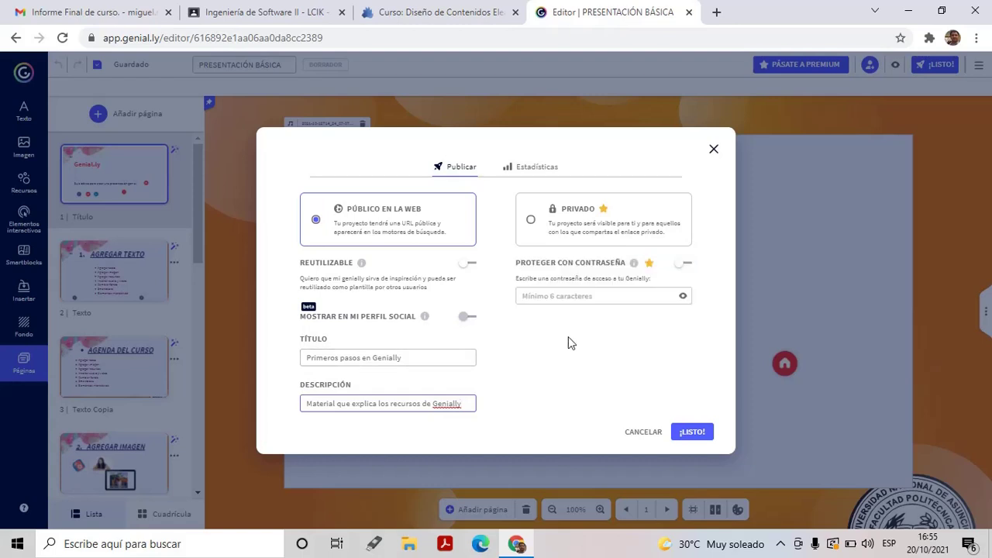
pyautogui.moveTo(563, 299)
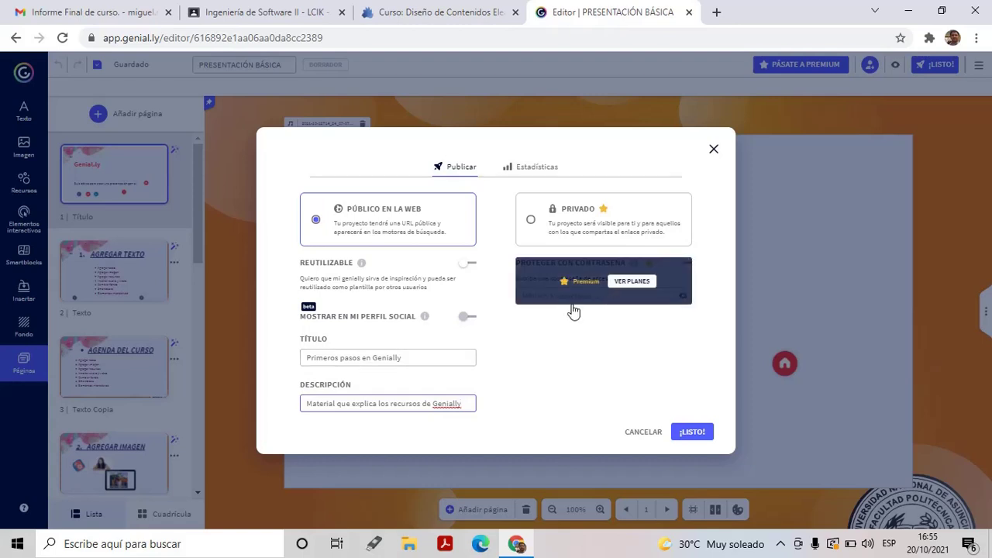
pyautogui.moveTo(606, 221)
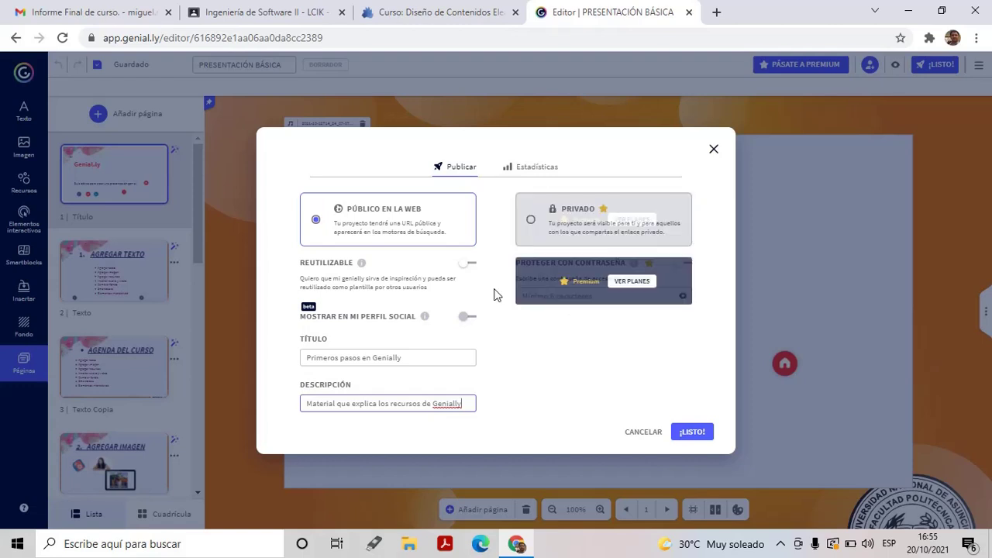
pyautogui.click(676, 432)
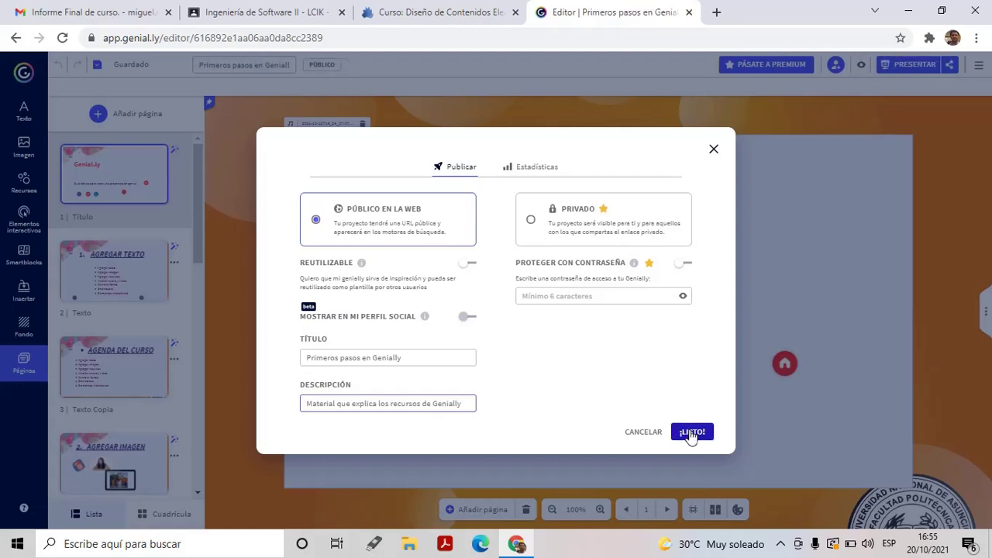
pyautogui.click(694, 434)
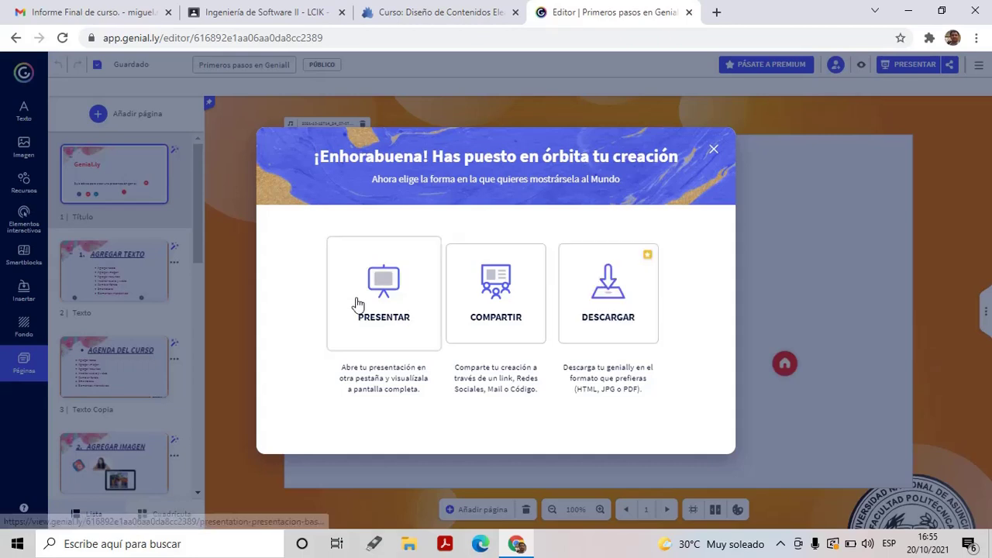
# Go through the link, embed and social network sharing options and copy the public social page link of the presentation.
pyautogui.moveTo(604, 305)
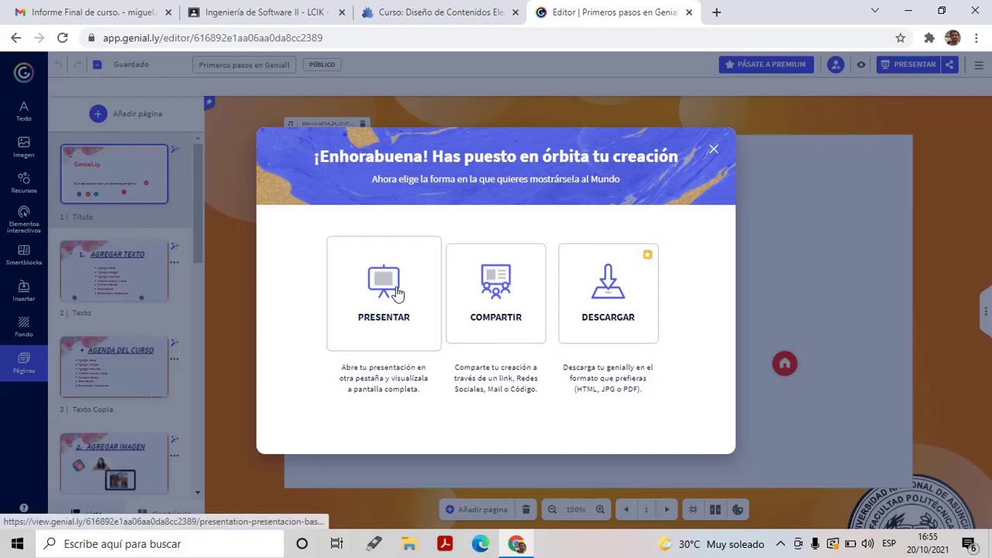
pyautogui.click(496, 301)
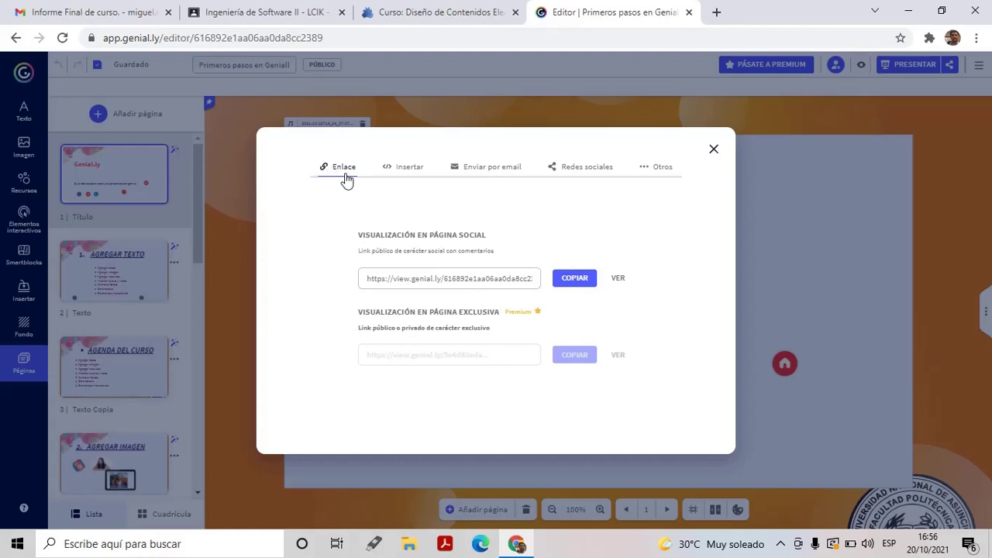
pyautogui.click(407, 177)
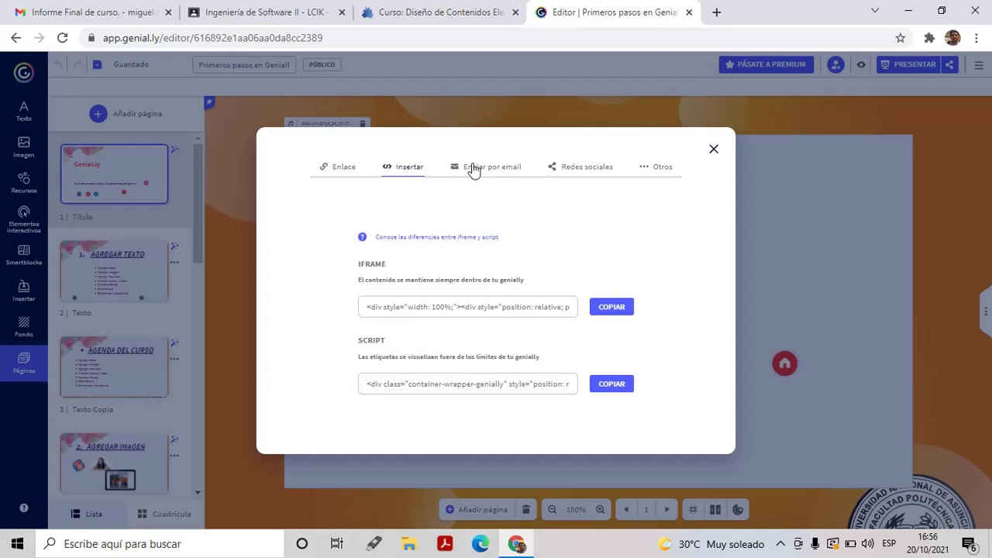
pyautogui.click(577, 175)
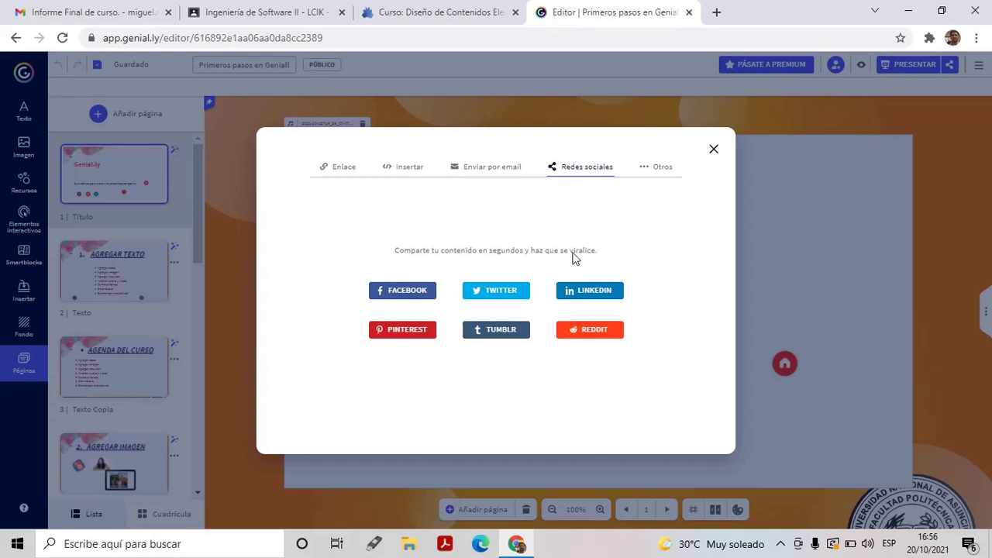
pyautogui.click(345, 172)
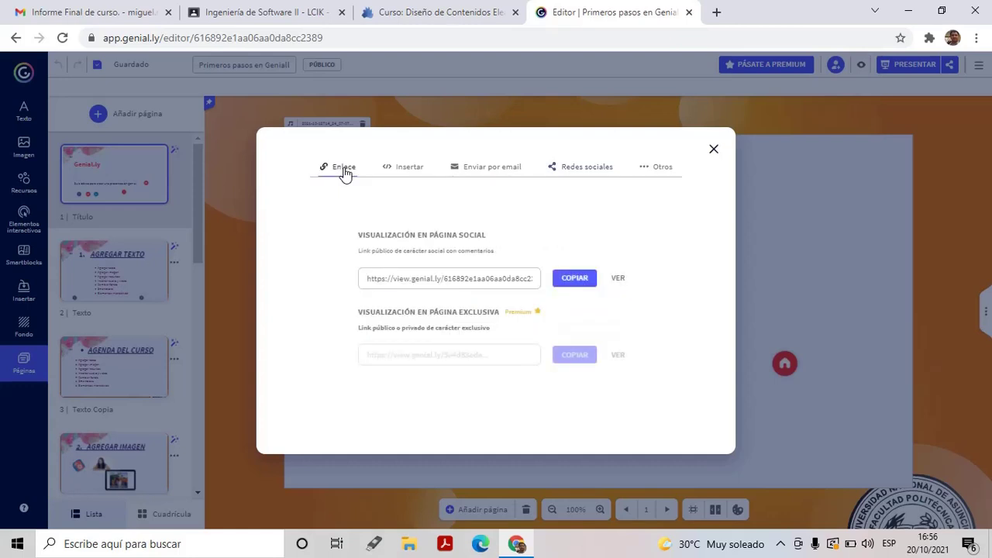
pyautogui.click(568, 281)
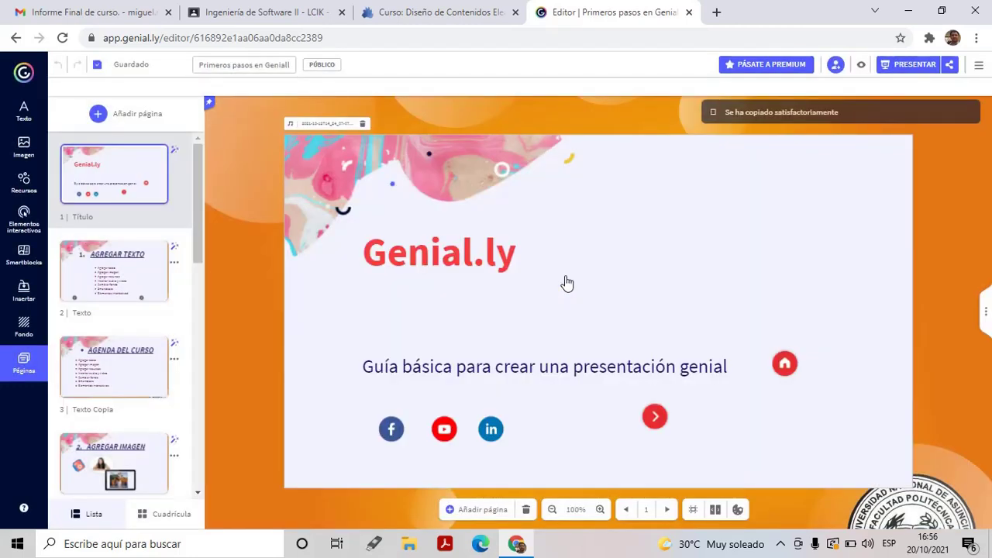
# Switch to the Moodle course "Diseño de Contenidos Elearning" and turn on course editing.
pyautogui.click(109, 7)
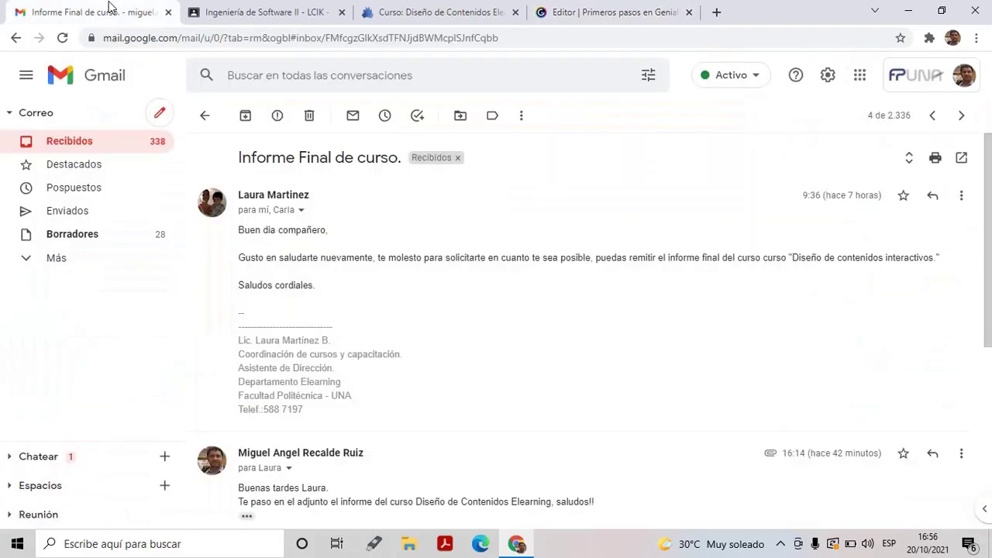
pyautogui.click(212, 11)
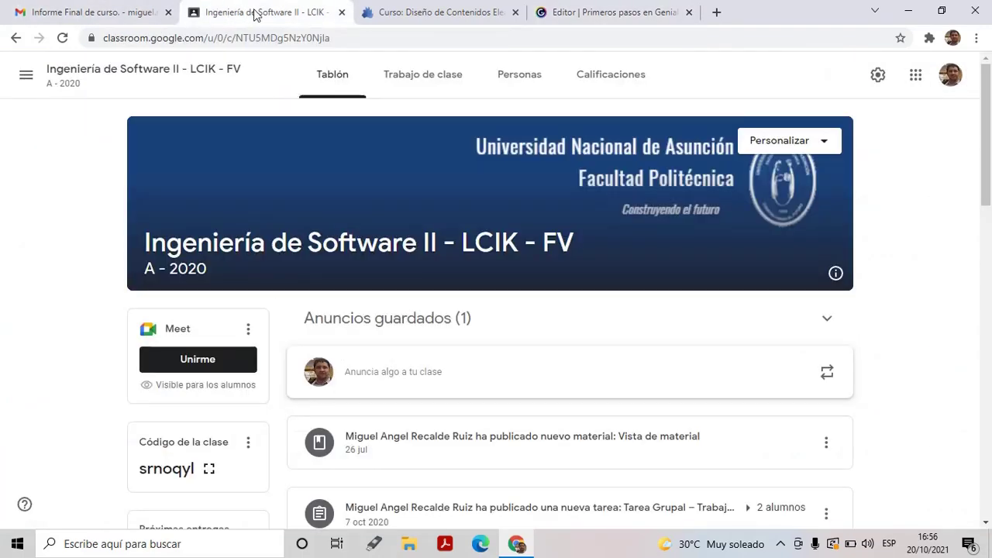
pyautogui.click(398, 11)
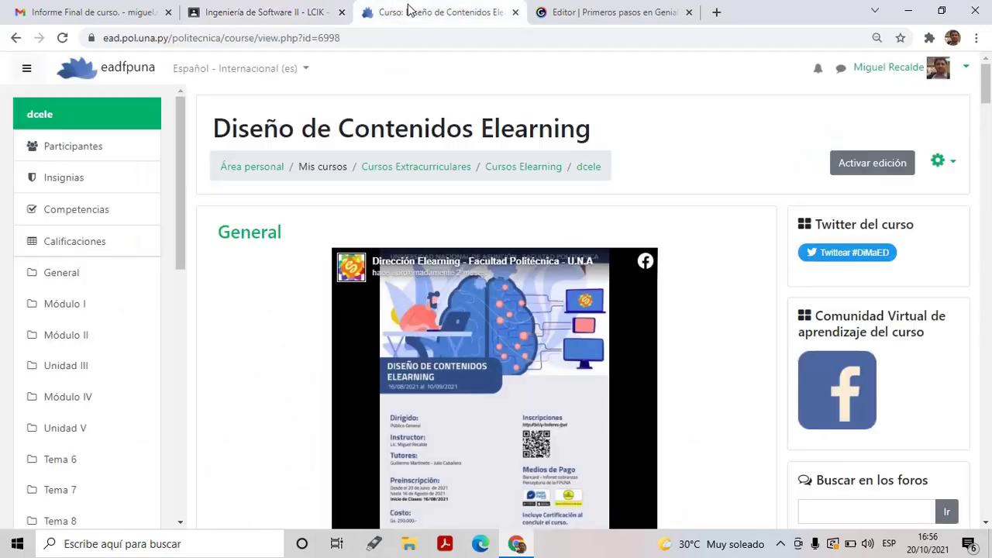
pyautogui.scroll(-10, 989, 132)
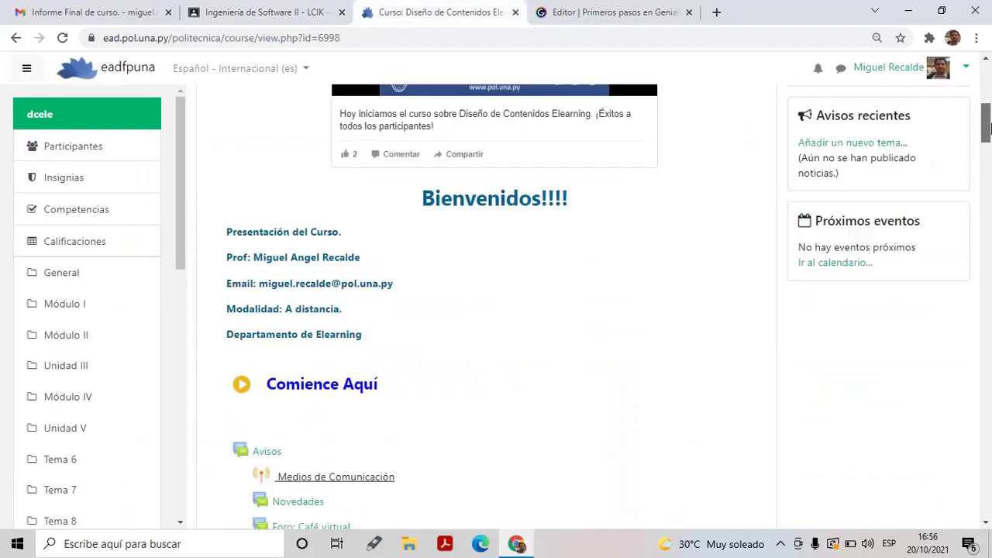
pyautogui.scroll(6, 987, 117)
pyautogui.scroll(5, 987, 117)
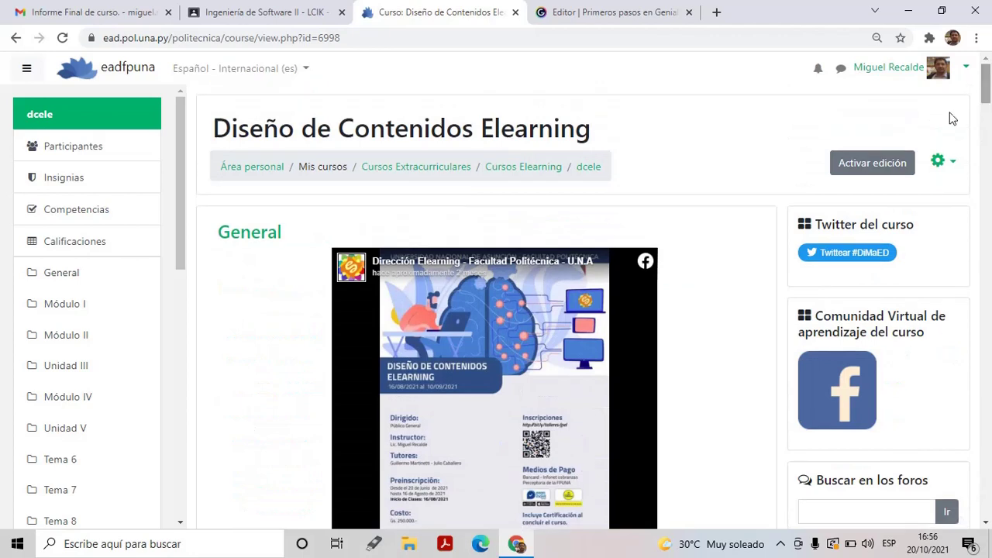
pyautogui.click(883, 168)
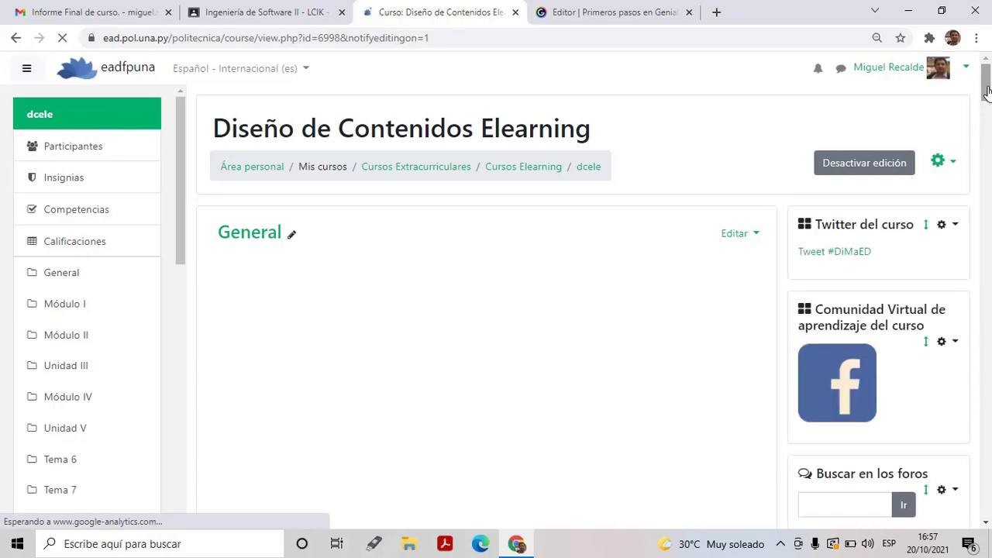
# Start adding a new URL resource at the end of the Módulo II section.
pyautogui.moveTo(988, 91); pyautogui.dragTo(853, 306)
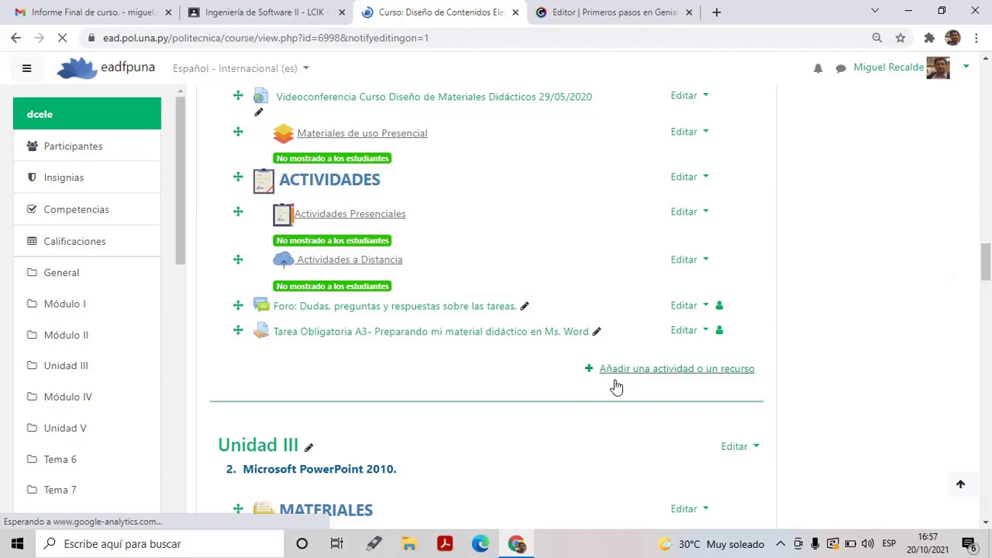
pyautogui.click(666, 377)
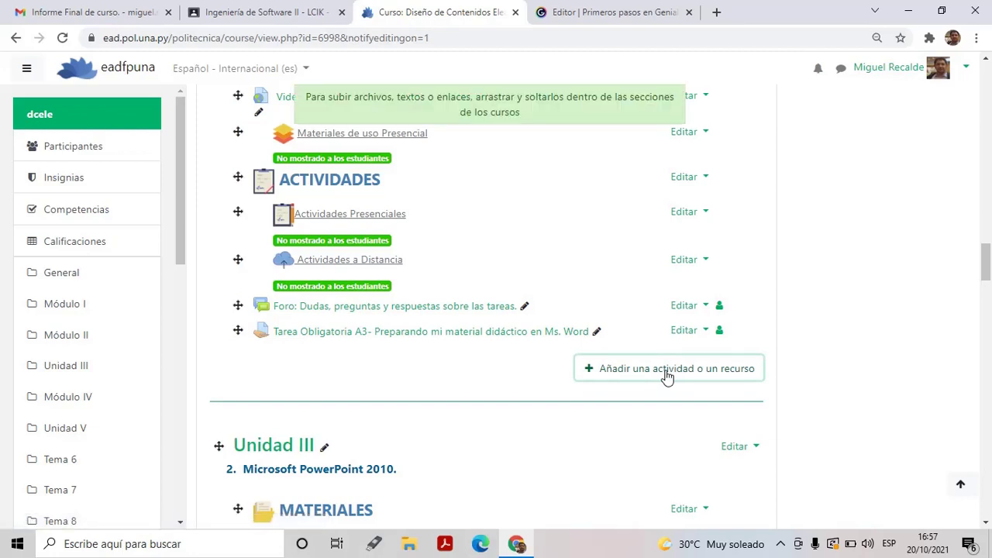
pyautogui.click(666, 374)
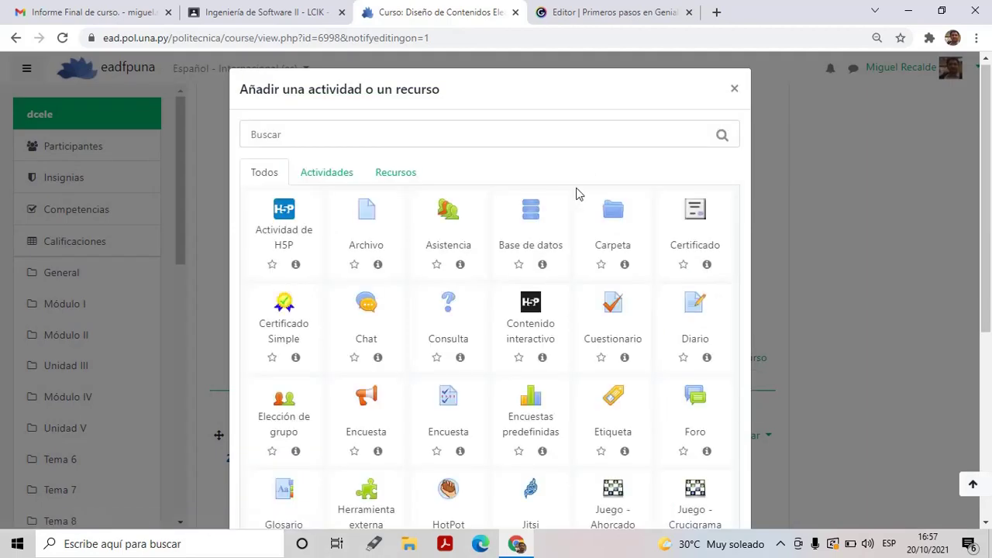
pyautogui.click(400, 177)
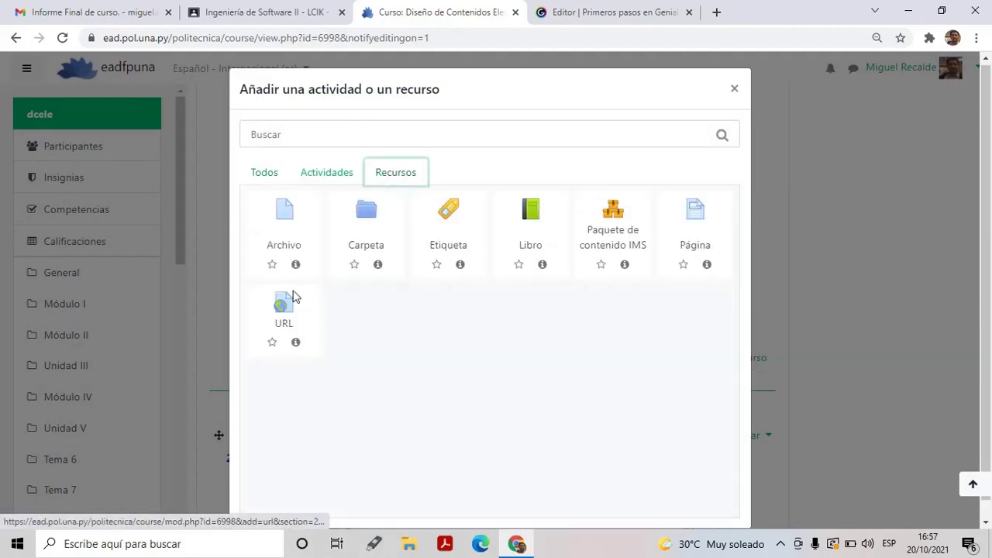
pyautogui.click(284, 310)
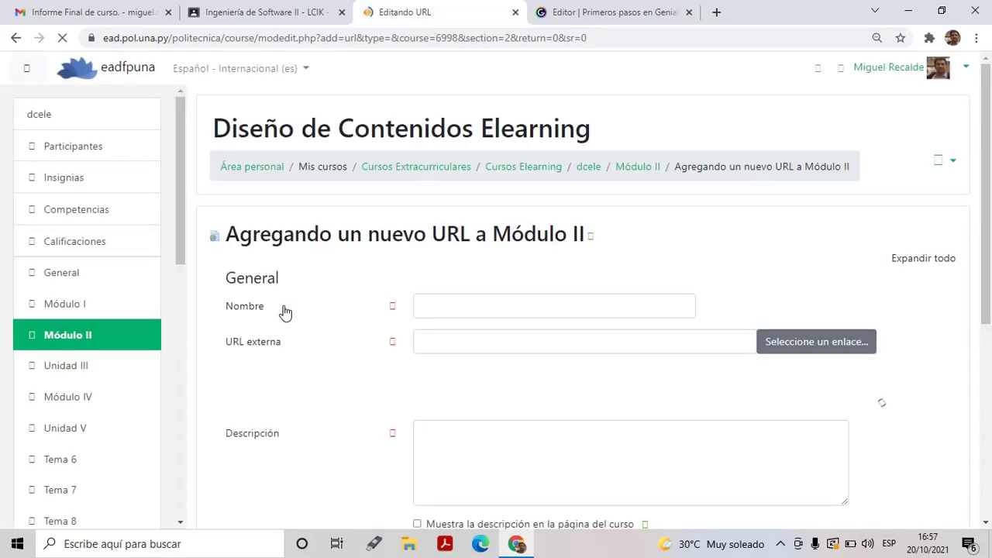
# Name the URL resource "Mi presentación en Genially" and paste the copied presentation link as its external URL.
pyautogui.click(546, 308)
pyautogui.write('M')
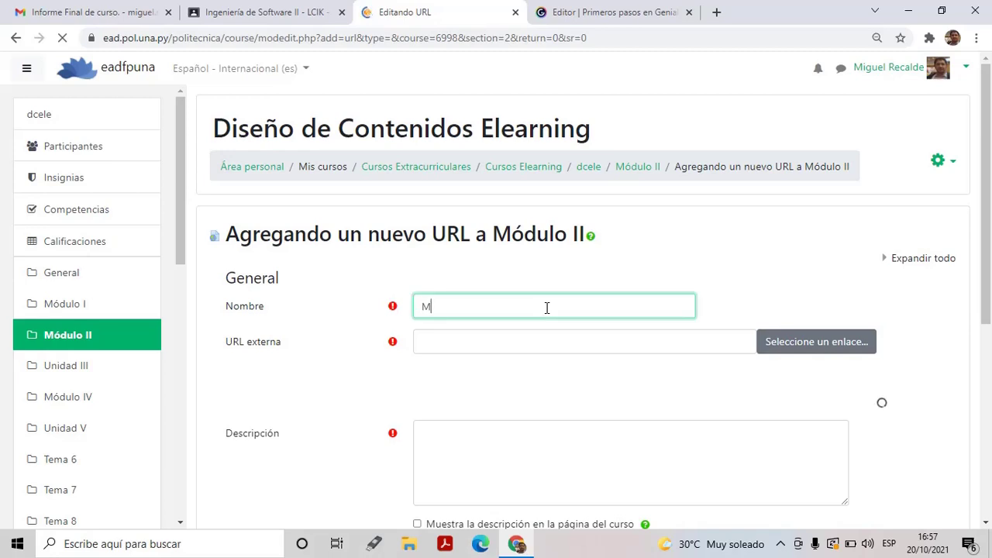
pyautogui.write('i presenta')
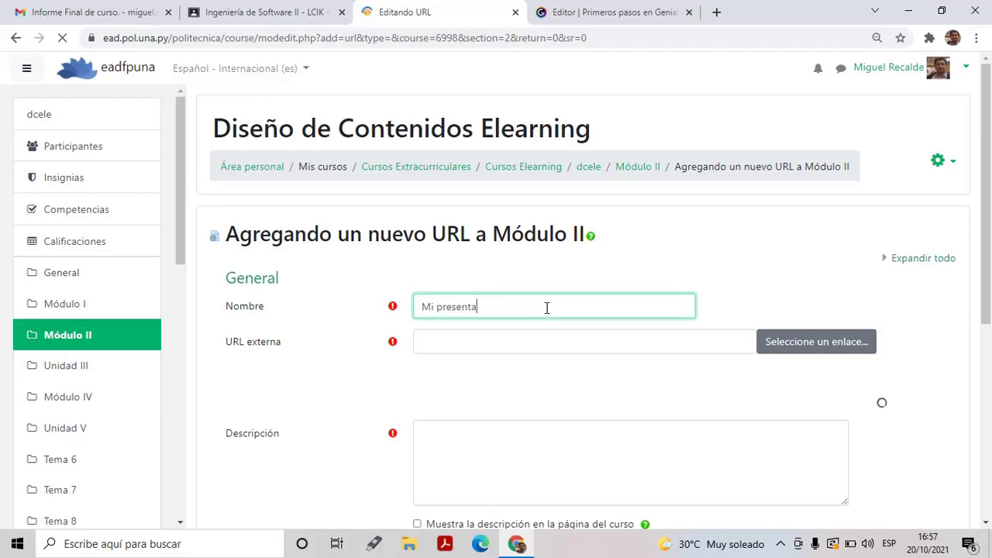
pyautogui.write('cion en Geniall')
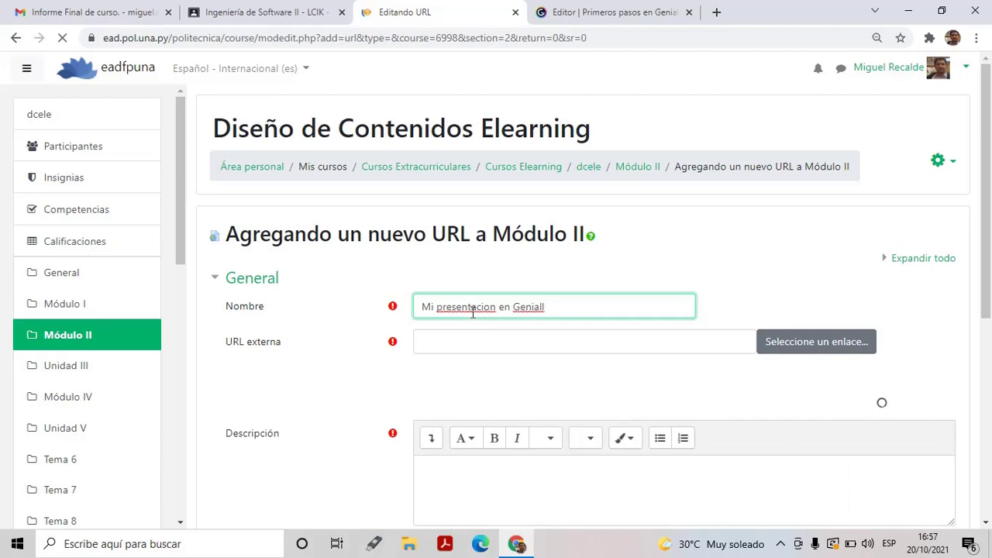
pyautogui.rightClick(473, 312)
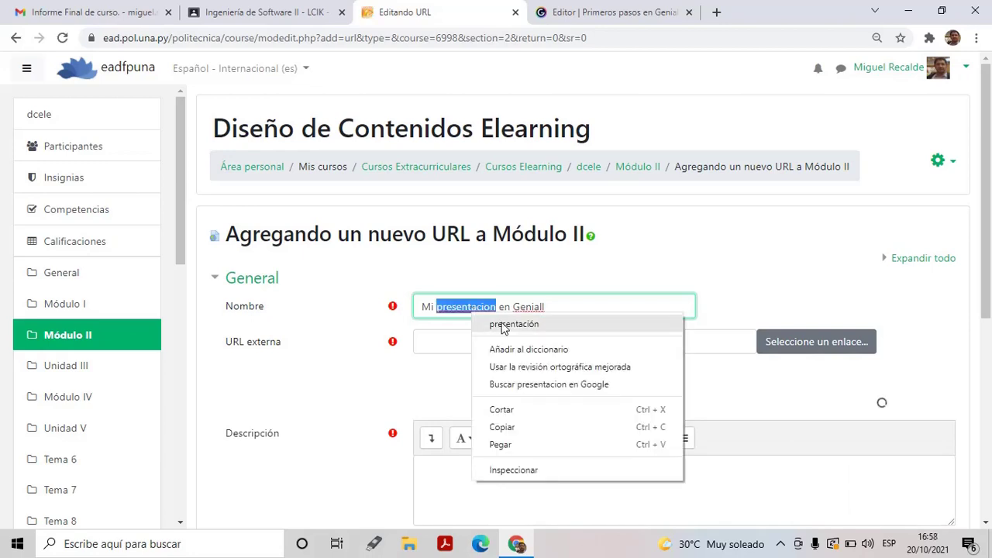
pyautogui.click(490, 324)
pyautogui.click(471, 336)
pyautogui.write('https://view.genial.ly/616892e1aa06aa0da8cc2389/presentation-presentacion-basica')
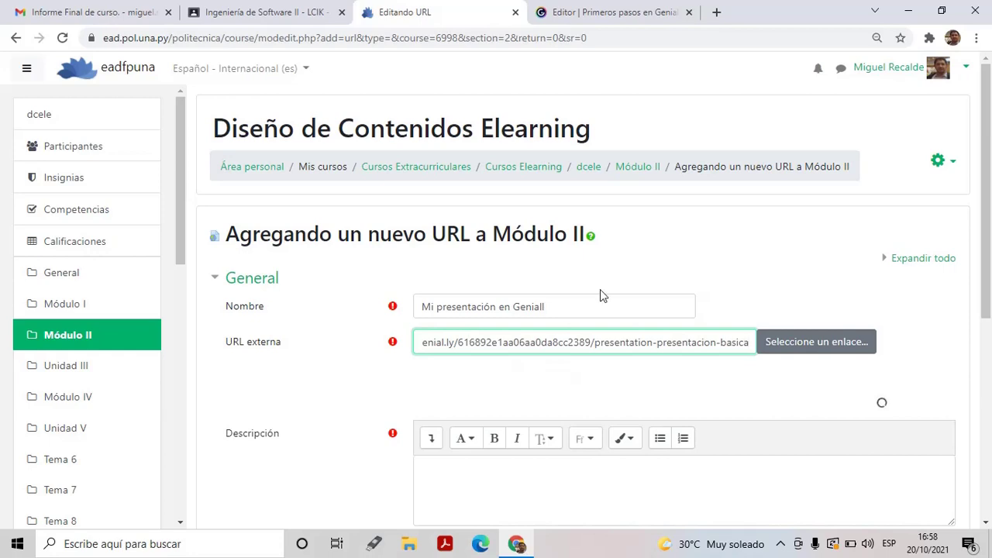
pyautogui.click(568, 310)
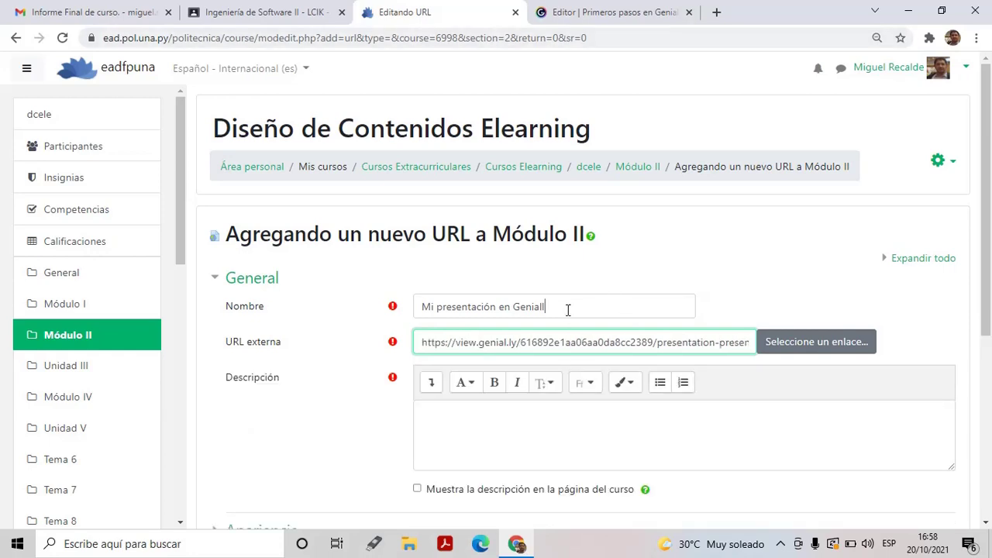
pyautogui.write('y')
# Copy the resource's name into its description, "Mi presentación en Genially".
pyautogui.moveTo(568, 310); pyautogui.dragTo(421, 308)
pyautogui.hotkey('ctrl', 'c')
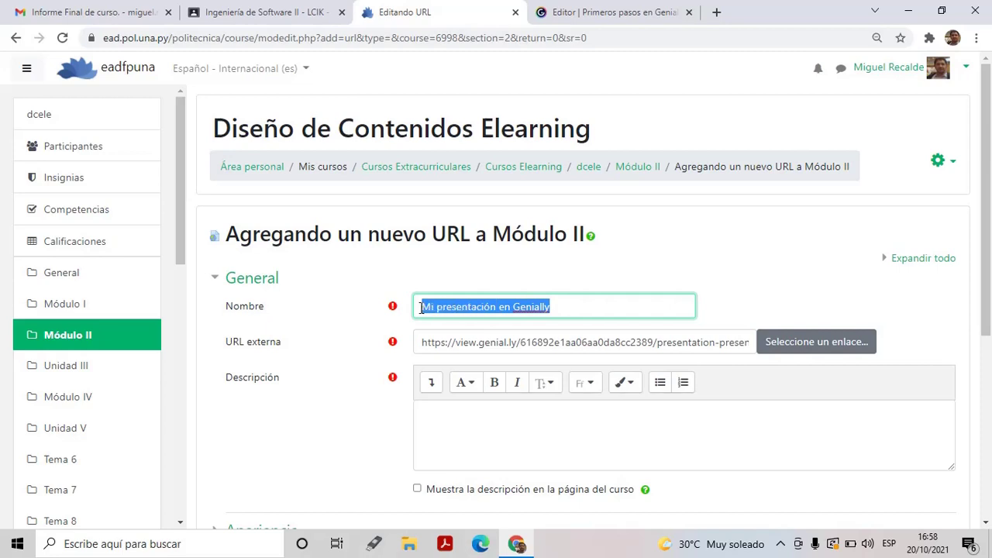
pyautogui.click(448, 431)
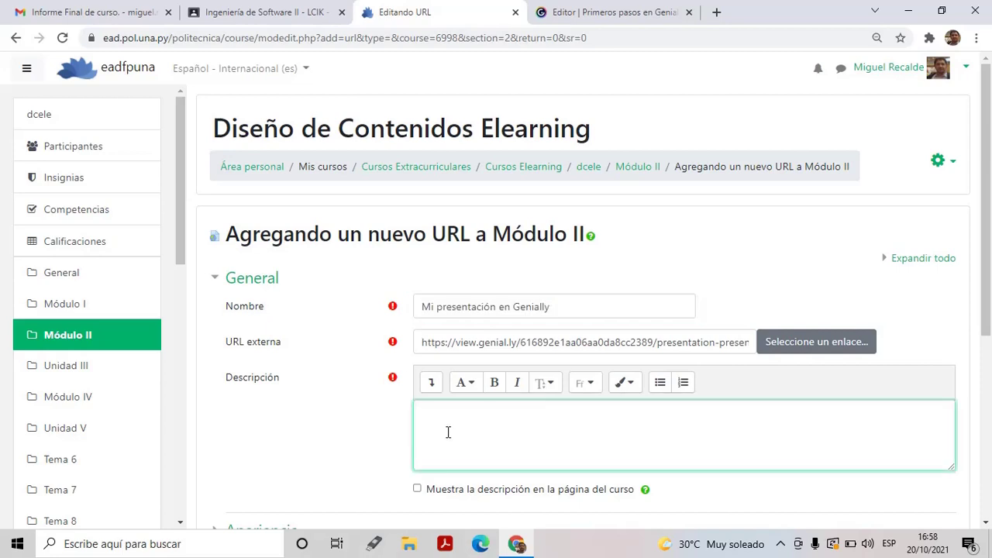
pyautogui.hotkey('ctrl', 'v')
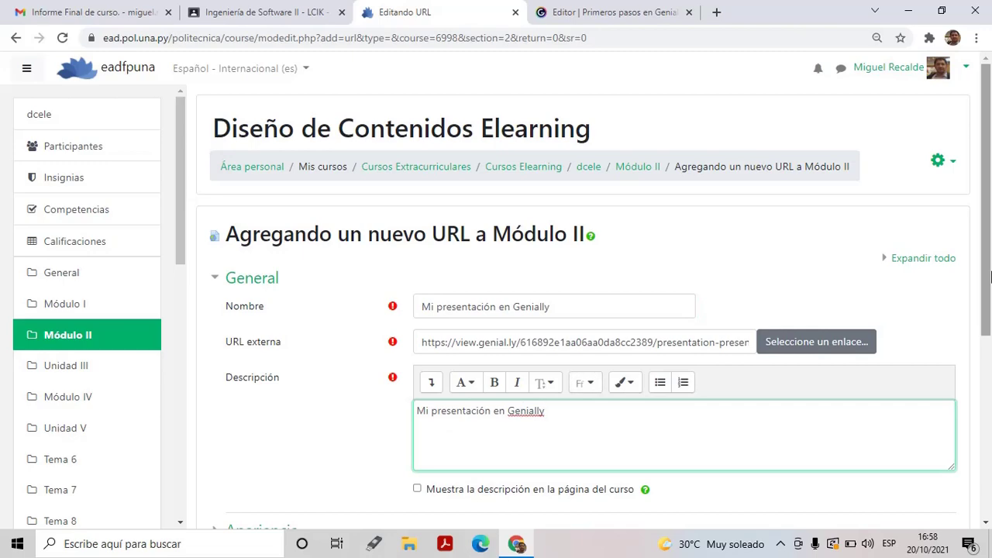
# Set the resource's display to "En ventana emergente", then save it and return to the course.
pyautogui.scroll(-3, 991, 277)
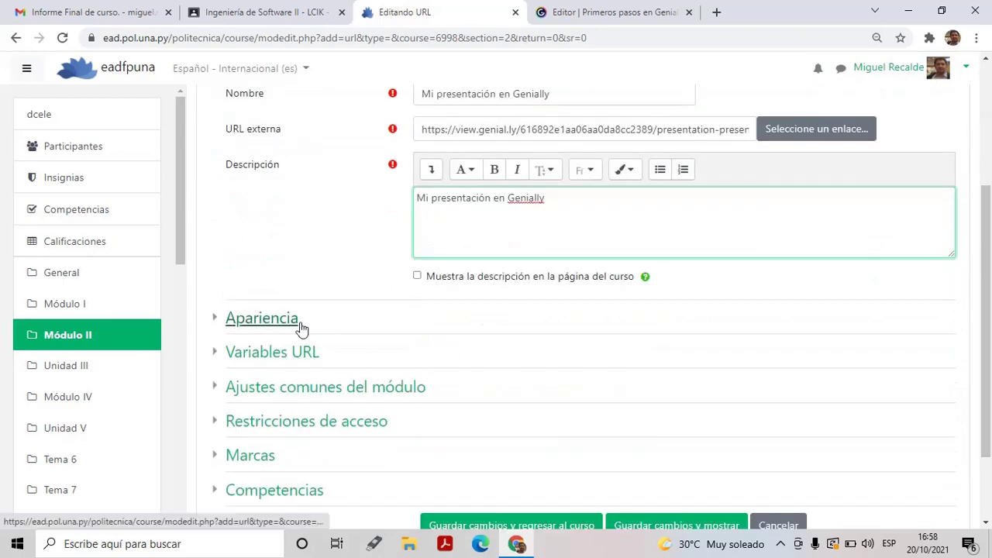
pyautogui.click(300, 328)
pyautogui.click(439, 348)
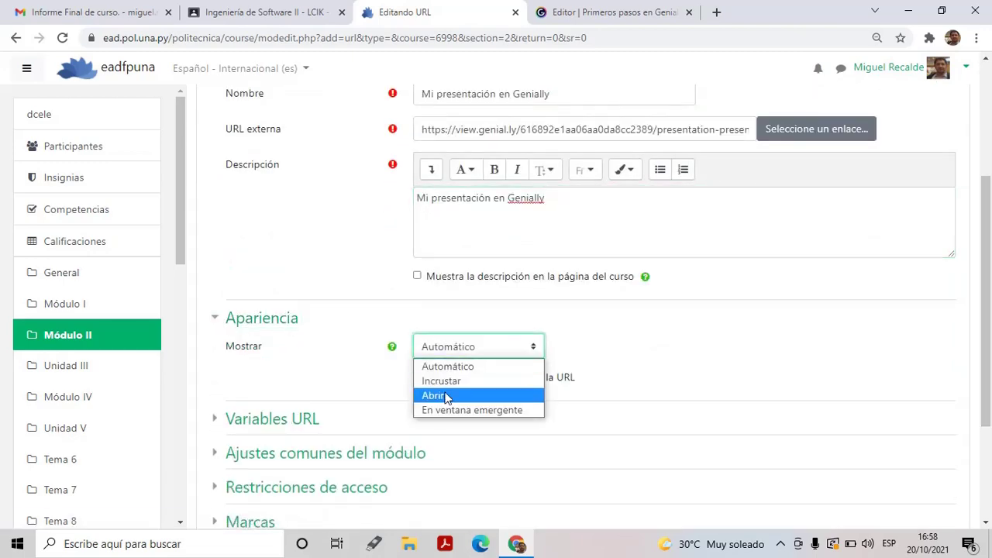
pyautogui.click(439, 410)
pyautogui.scroll(-3, 990, 453)
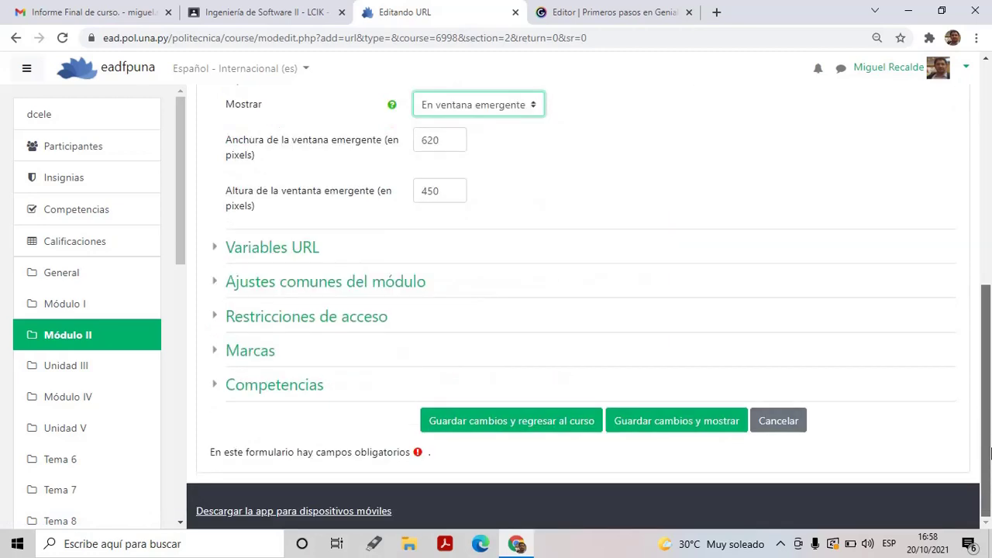
pyautogui.click(476, 433)
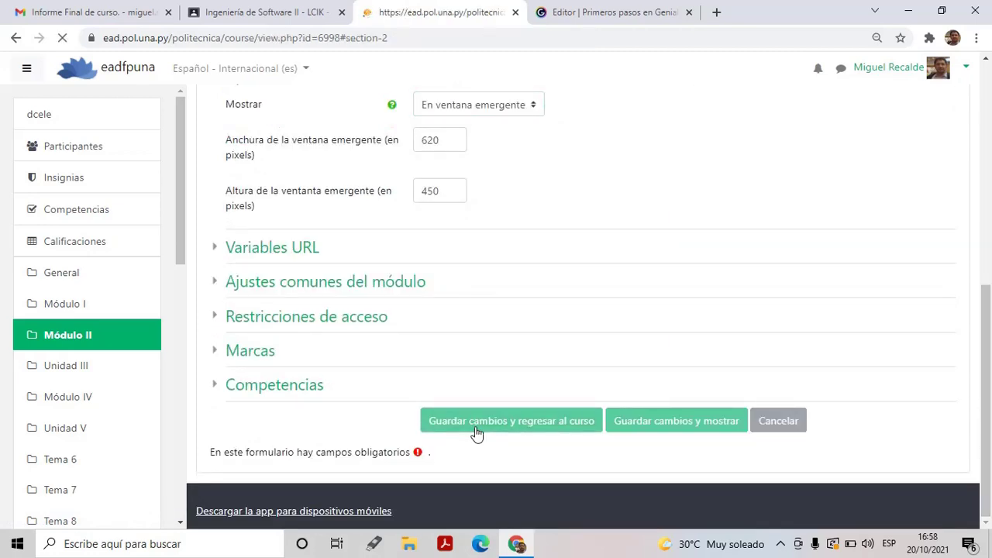
# Switch to the Ingeniería de Software II - LCIK - FV class in Google Classroom and start creating a new classwork material.
pyautogui.click(264, 17)
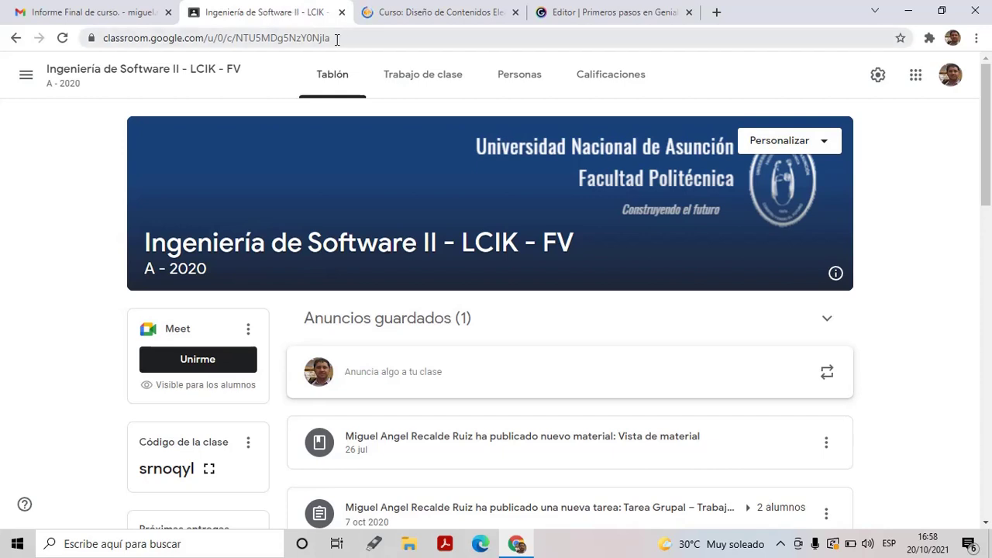
pyautogui.click(378, 62)
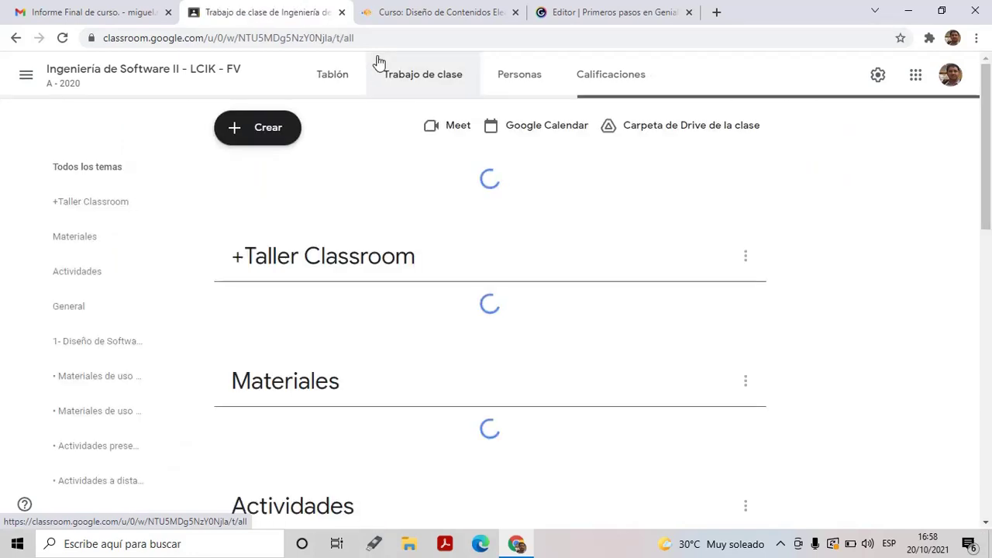
pyautogui.click(274, 131)
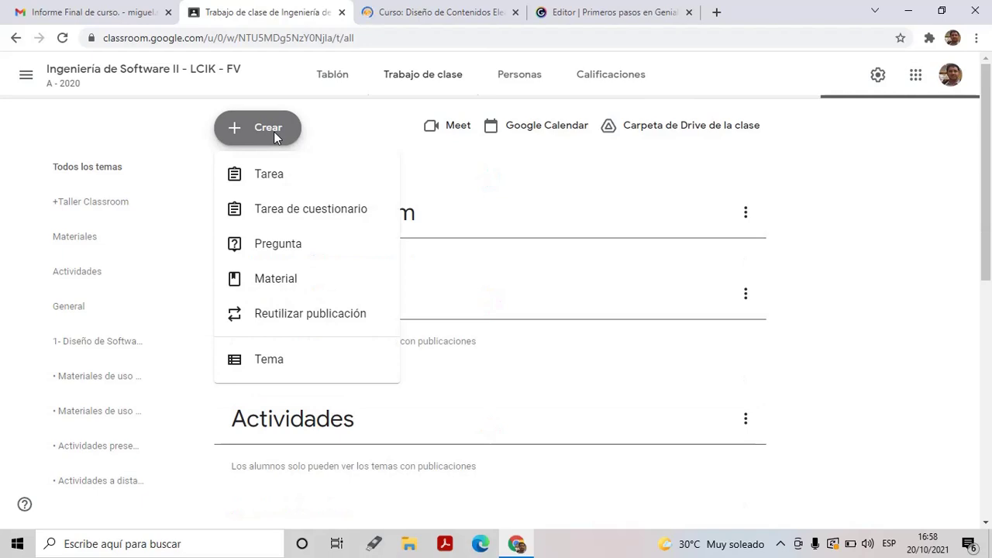
pyautogui.click(268, 285)
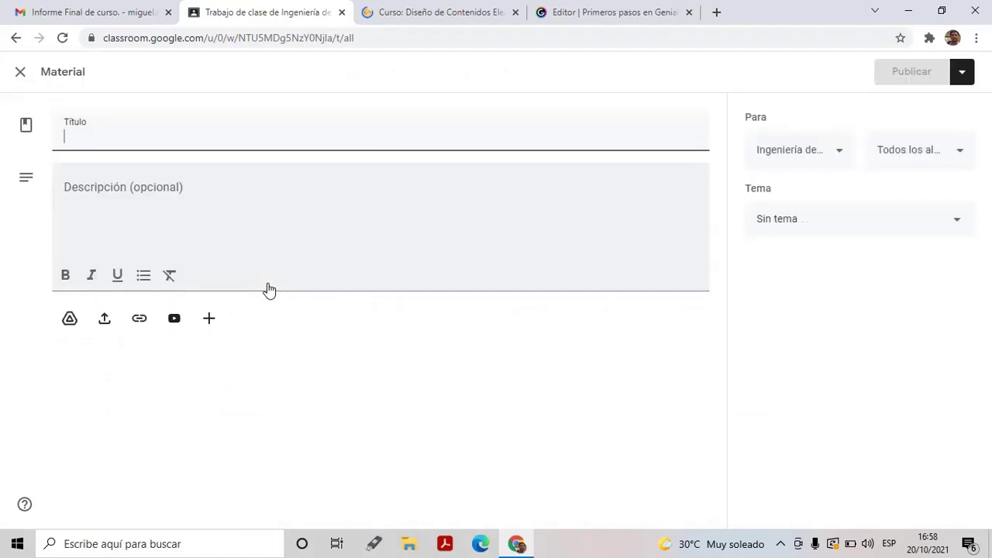
# Title the material "Presentación en Genially", correcting the missing accent, and start adding a link attachment.
pyautogui.write('Prese')
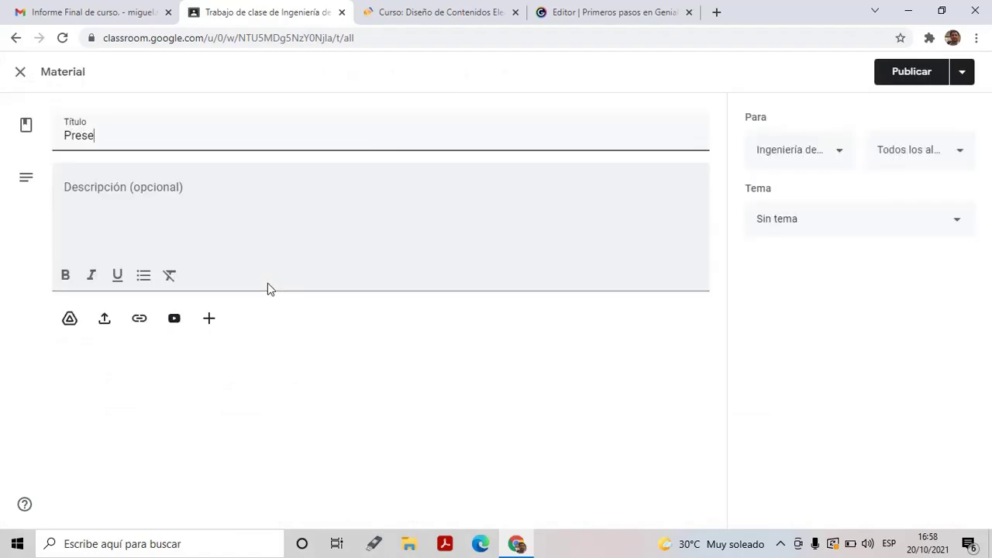
pyautogui.write('ntacion en Genially')
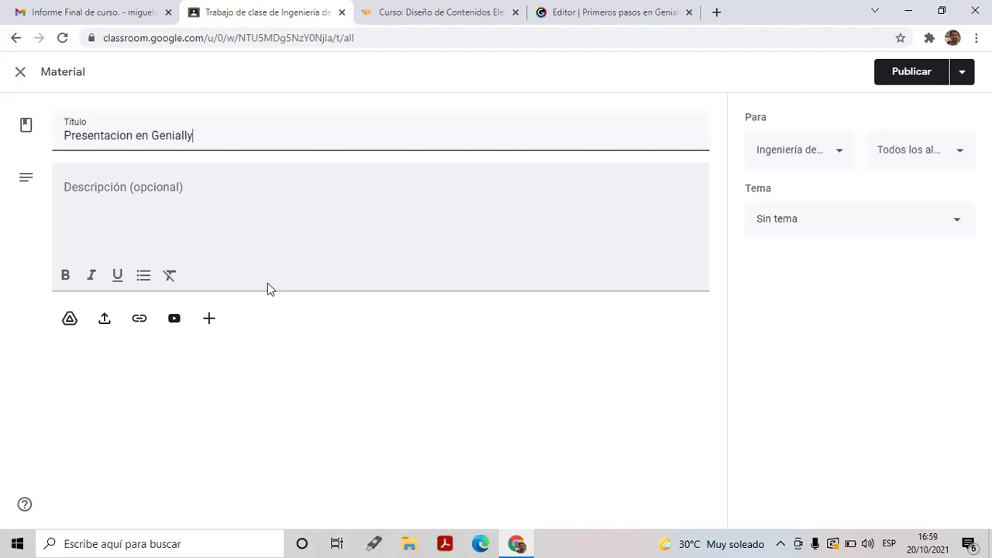
pyautogui.click(144, 233)
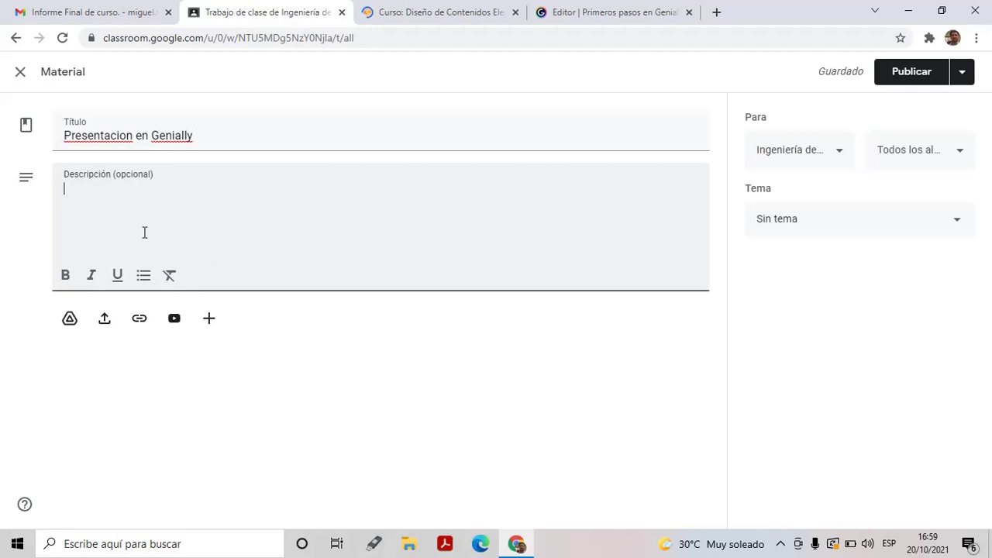
pyautogui.rightClick(107, 134)
pyautogui.click(144, 148)
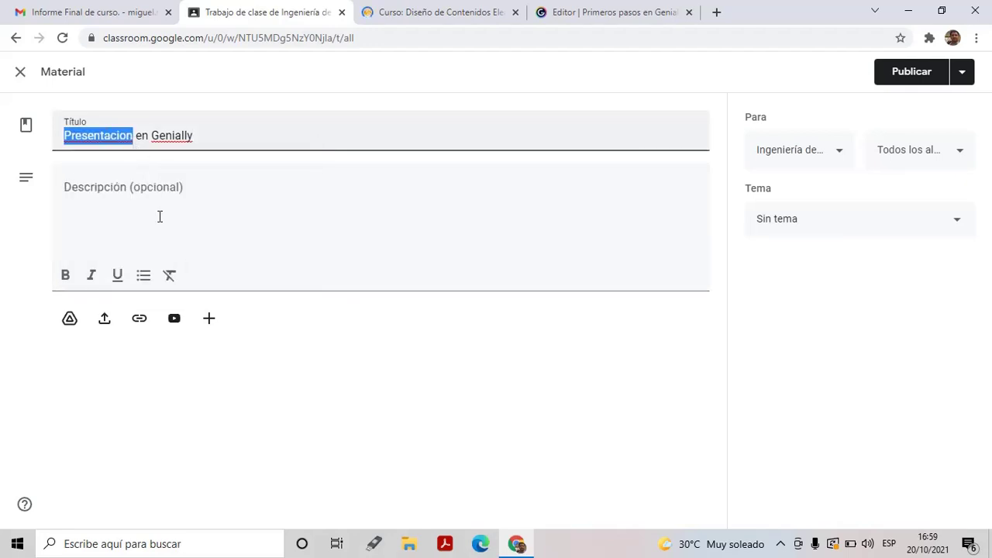
pyautogui.click(141, 318)
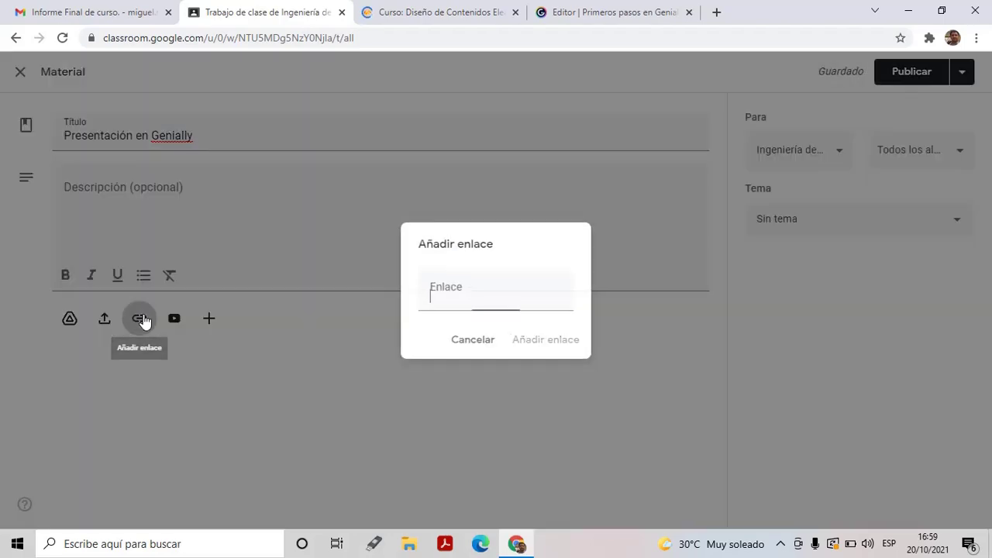
pyautogui.hotkey('ctrl', 'v')
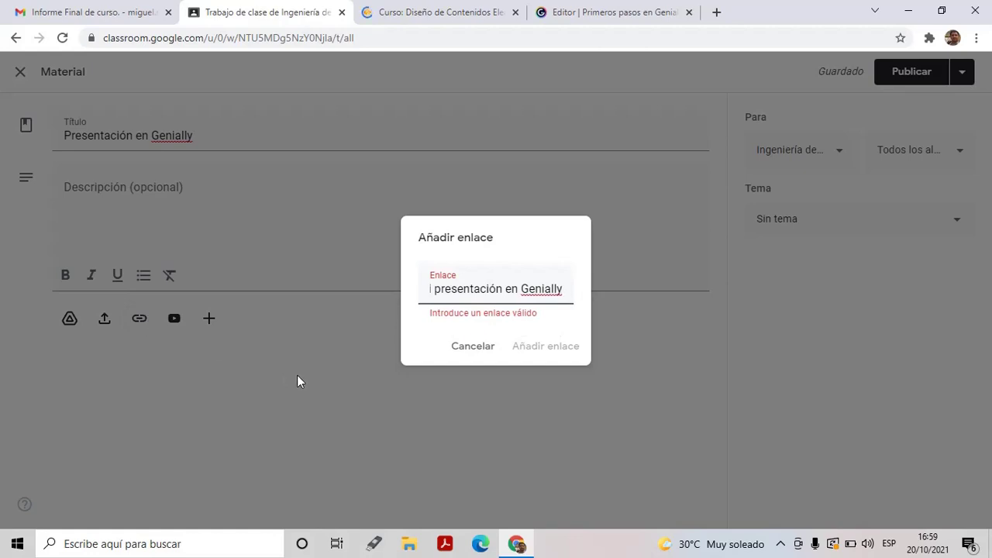
pyautogui.press('BackSpace')
pyautogui.press('BackSpace')
pyautogui.press('BackSpace')
pyautogui.press('BackSpace')
pyautogui.press('BackSpace')
pyautogui.press('BackSpace')
pyautogui.press('BackSpace')
pyautogui.press('BackSpace')
pyautogui.press('BackSpace')
pyautogui.press('BackSpace')
pyautogui.press('BackSpace')
pyautogui.press('BackSpace')
pyautogui.press('BackSpace')
pyautogui.press('BackSpace')
pyautogui.press('BackSpace')
pyautogui.press('BackSpace')
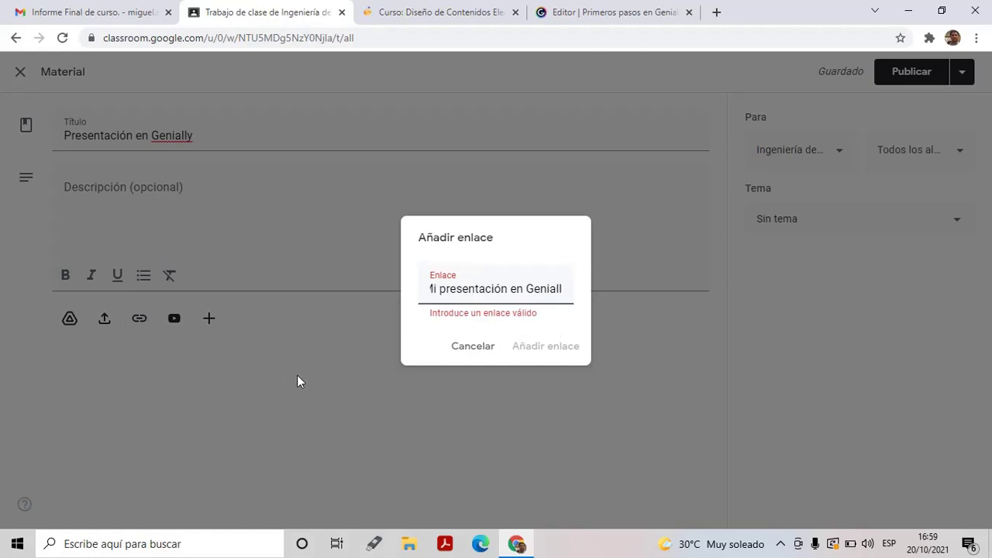
pyautogui.press('BackSpace')
pyautogui.press('BackSpace')
pyautogui.press('BackSpace')
pyautogui.press('BackSpace')
pyautogui.press('BackSpace')
pyautogui.press('BackSpace')
pyautogui.press('BackSpace')
pyautogui.press('BackSpace')
pyautogui.press('BackSpace')
pyautogui.press('BackSpace')
pyautogui.press('BackSpace')
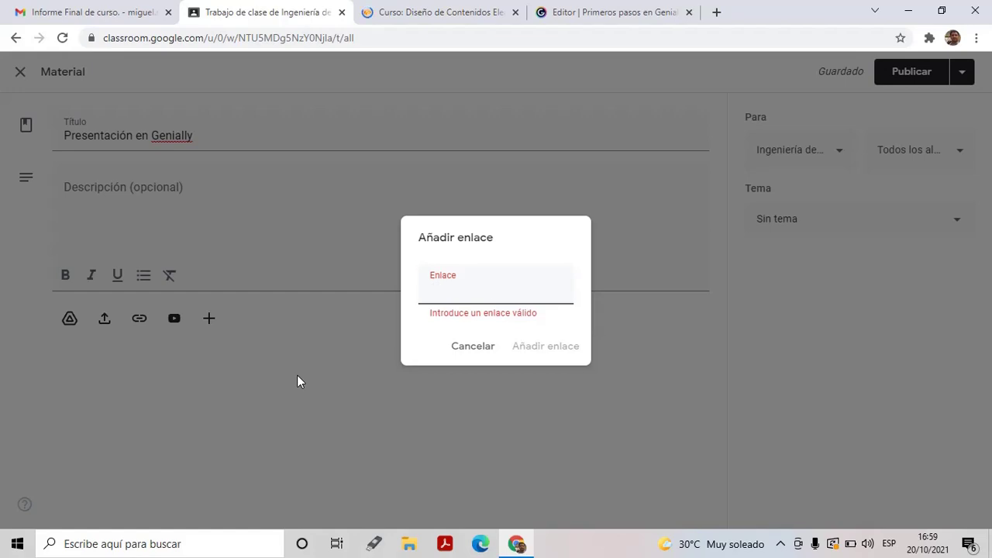
# Copy the presentation's public social-page link from Genially and attach it as a link to the Classroom material.
pyautogui.click(587, 15)
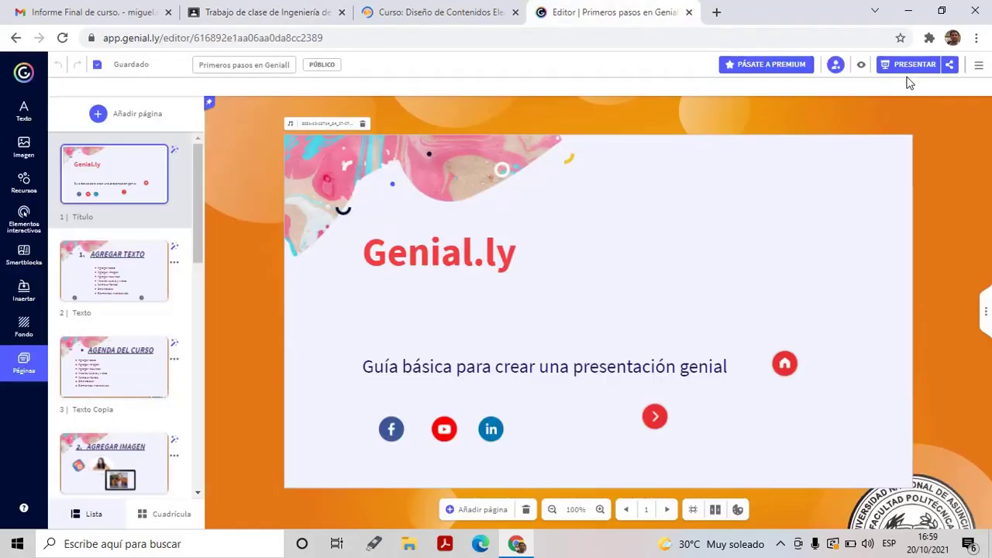
pyautogui.click(950, 68)
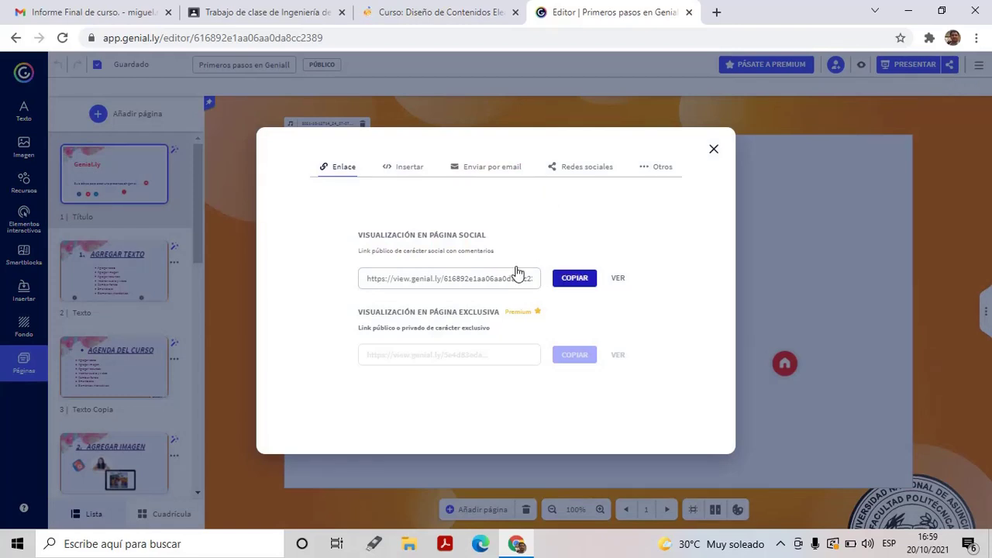
pyautogui.click(574, 277)
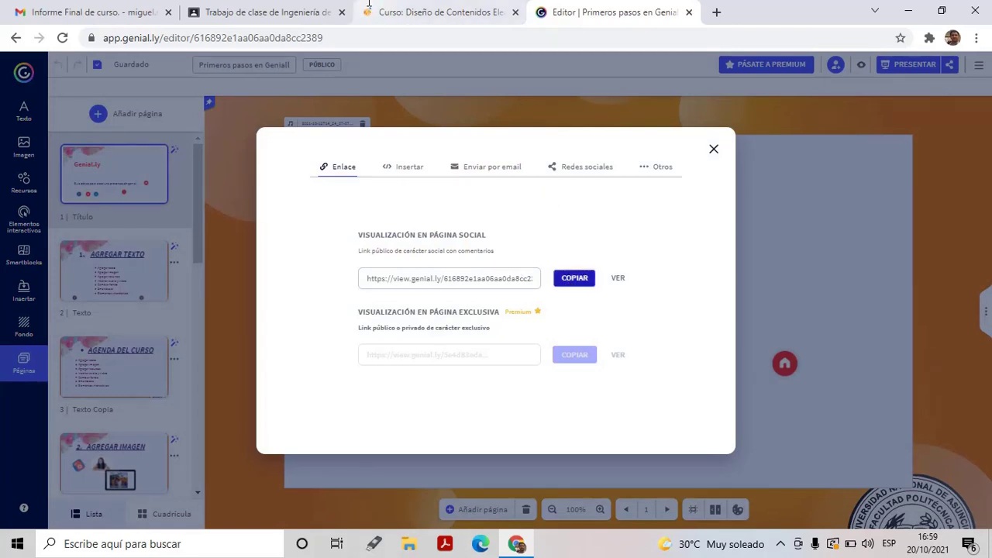
pyautogui.click(276, 8)
pyautogui.hotkey('ctrl', 'v')
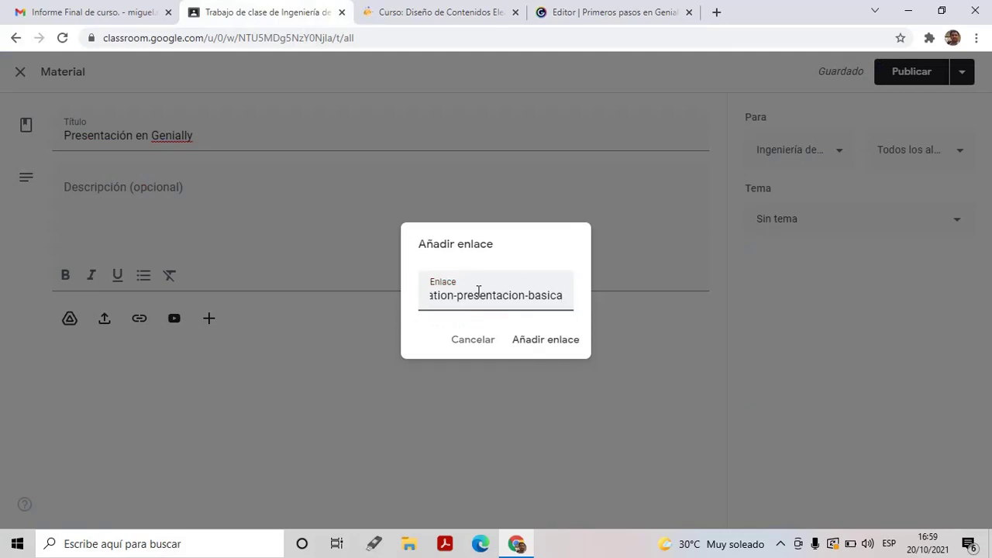
pyautogui.click(547, 339)
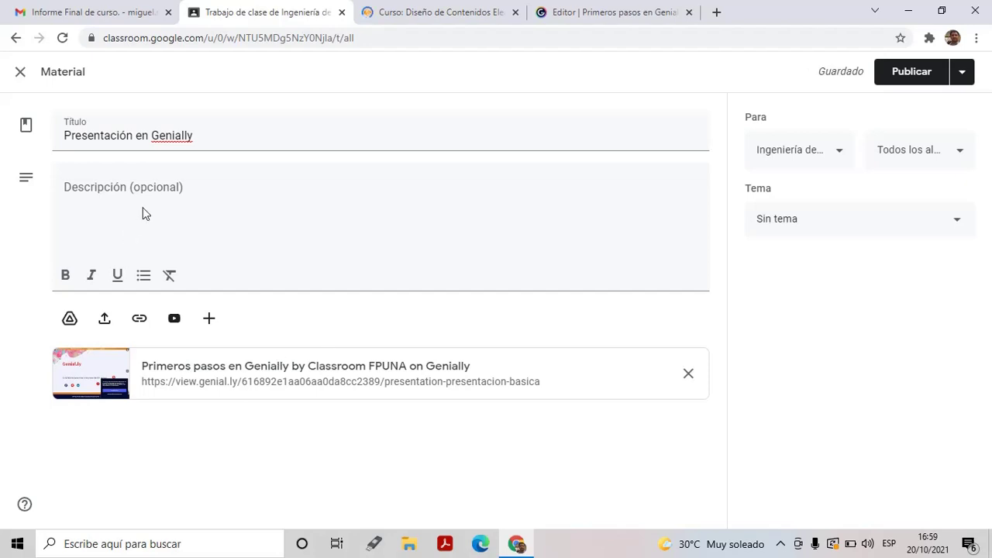
# Copy the title "Presentación en Genially" into the material's description and publish the material.
pyautogui.moveTo(195, 135); pyautogui.dragTo(48, 145)
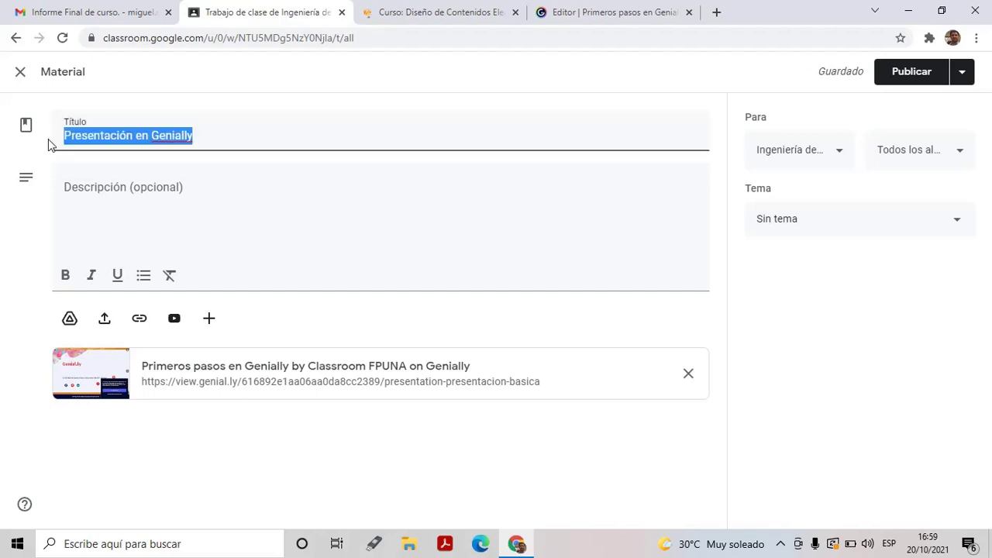
pyautogui.click(100, 197)
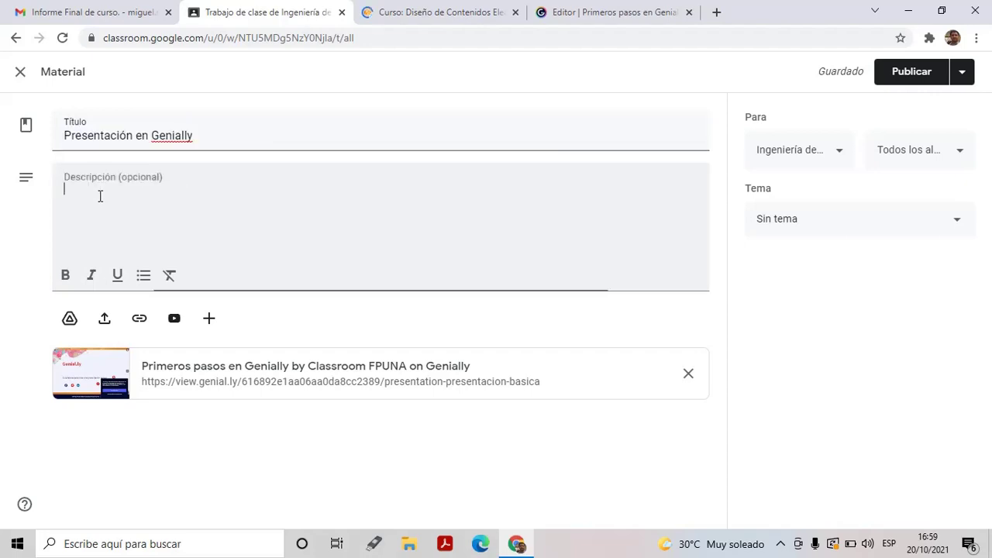
pyautogui.hotkey('ctrl', 'v')
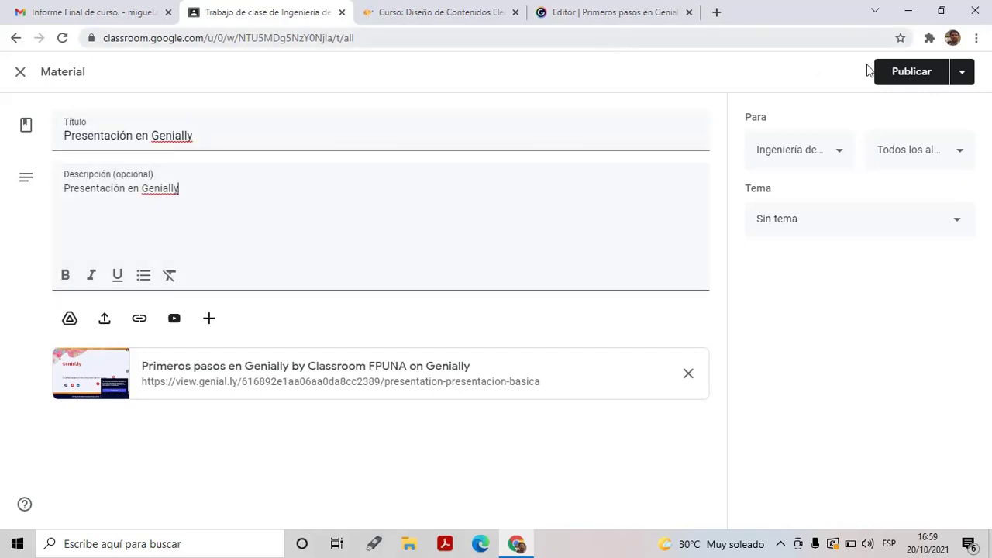
pyautogui.click(912, 74)
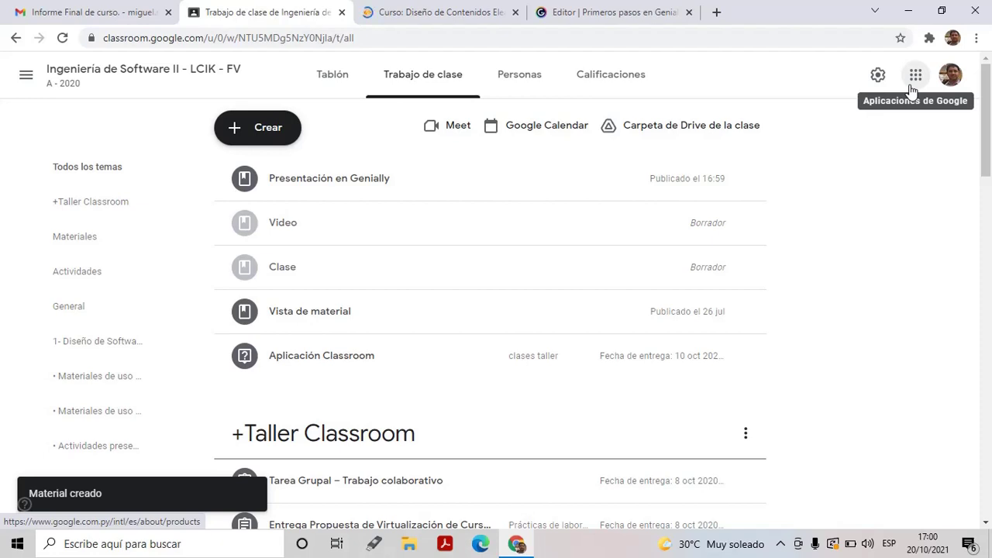
# Switch to Genially and copy the presentation's script embed code from its sharing options.
pyautogui.click(453, 12)
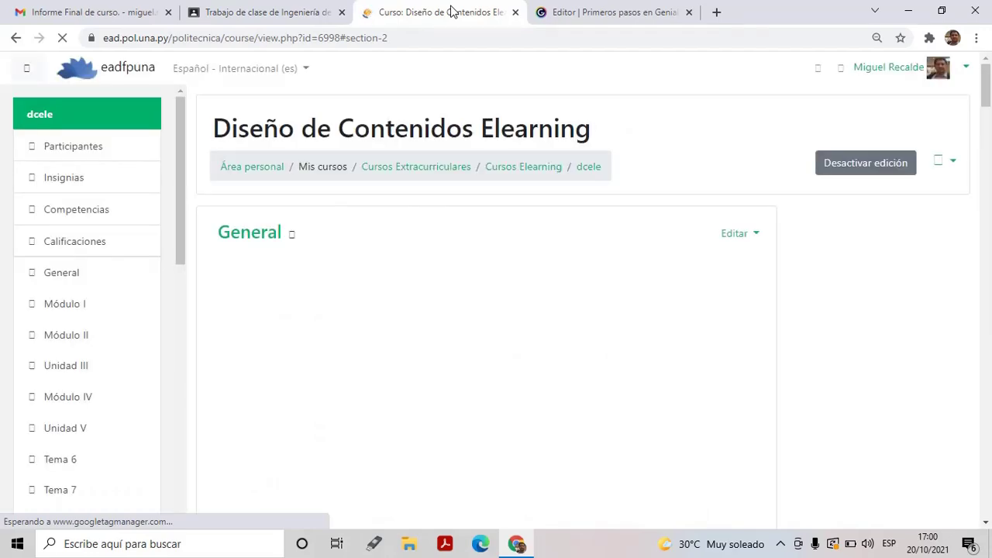
pyautogui.click(574, 16)
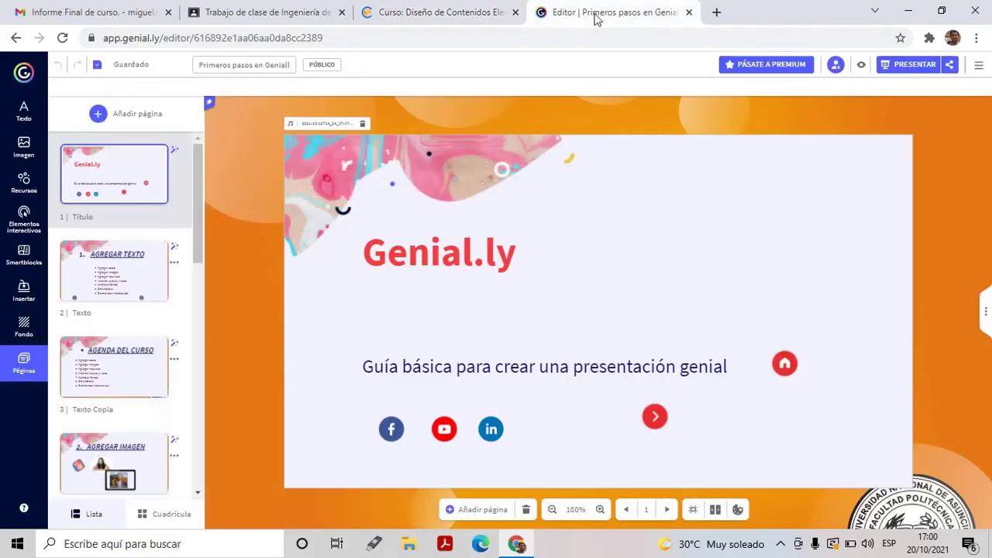
pyautogui.click(950, 65)
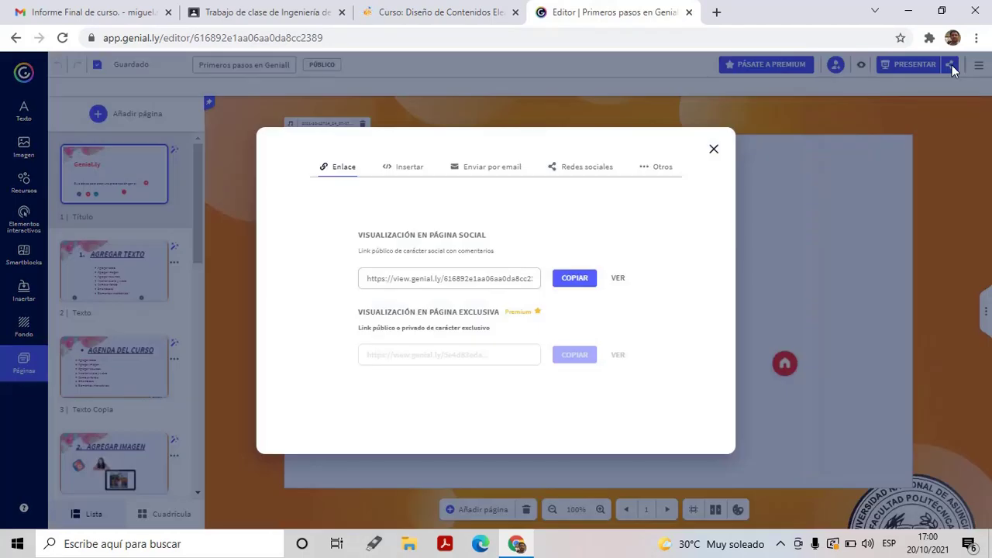
pyautogui.press('Escape')
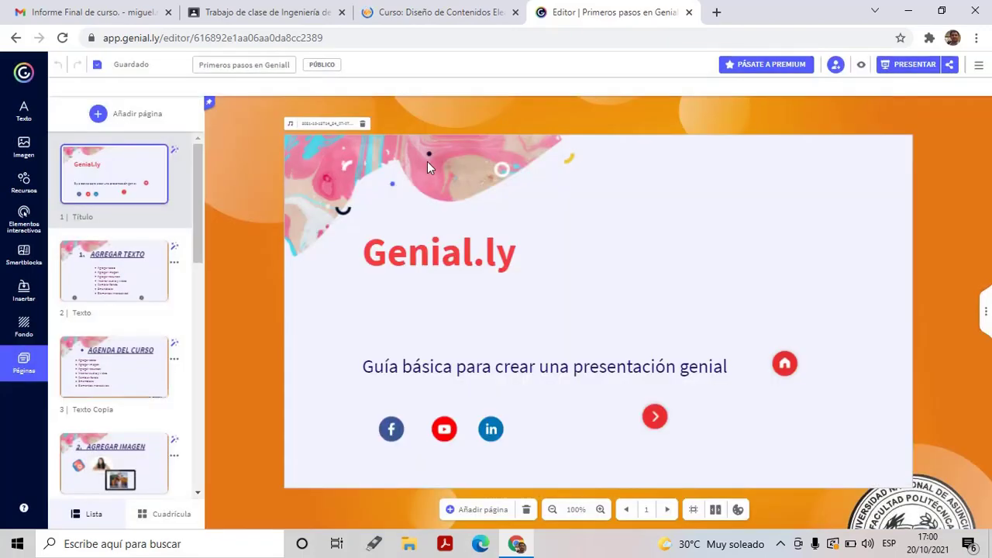
pyautogui.click(950, 66)
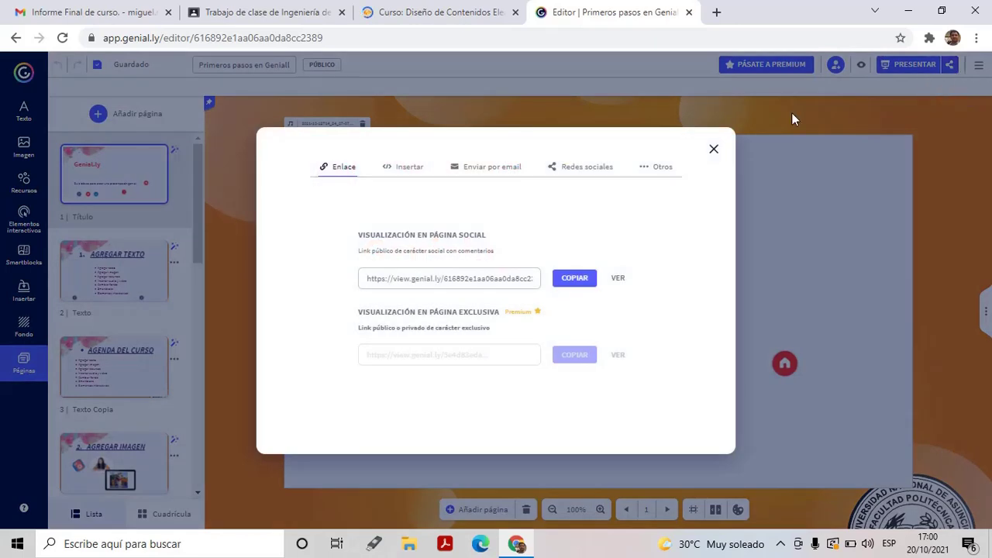
pyautogui.click(407, 168)
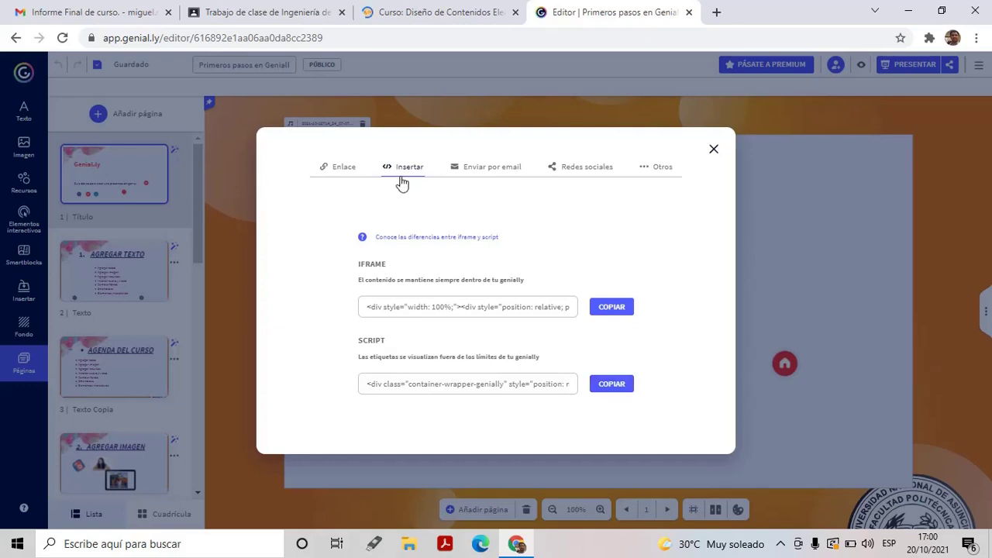
pyautogui.click(614, 393)
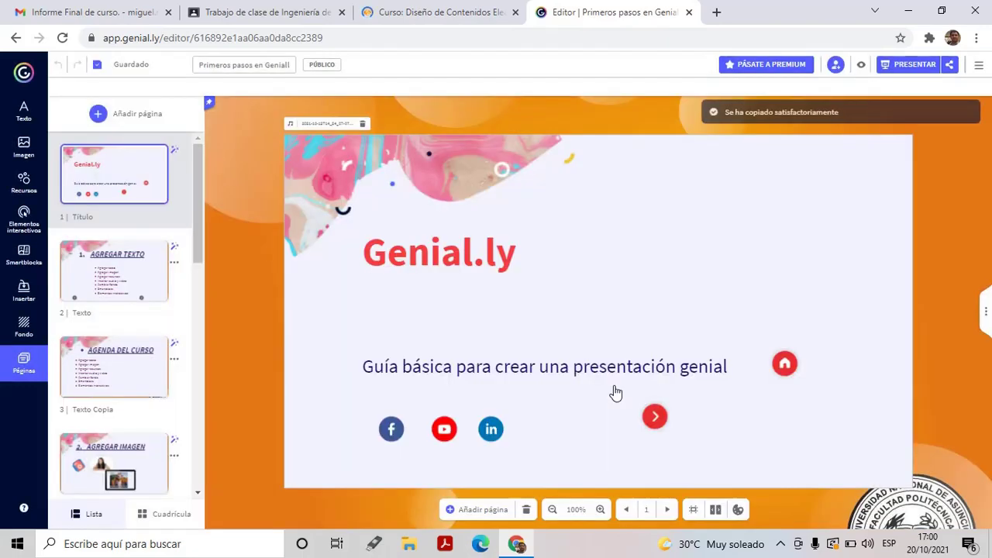
# Switch to the Moodle course and start adding an Etiqueta resource at the end of the Módulo II section.
pyautogui.click(429, 16)
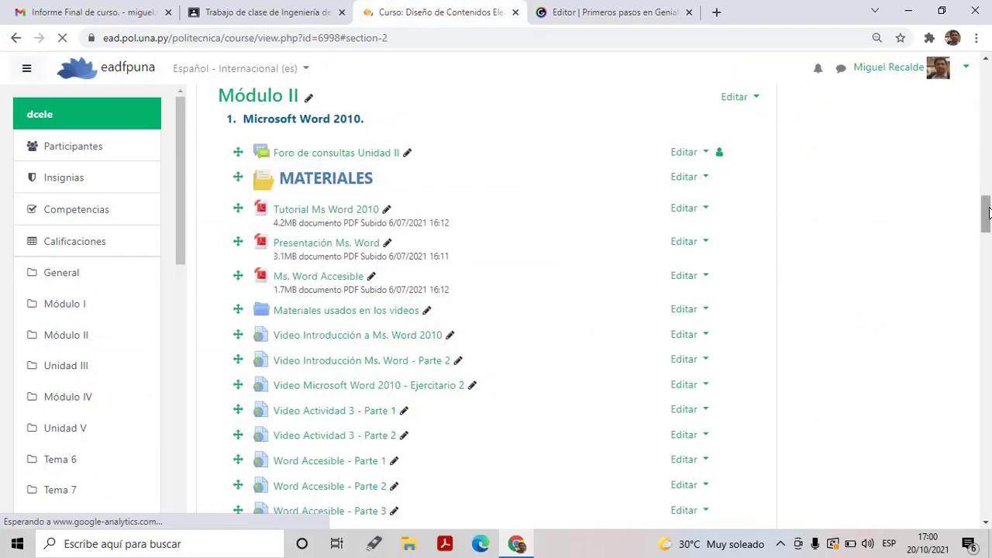
pyautogui.moveTo(988, 211); pyautogui.dragTo(989, 262)
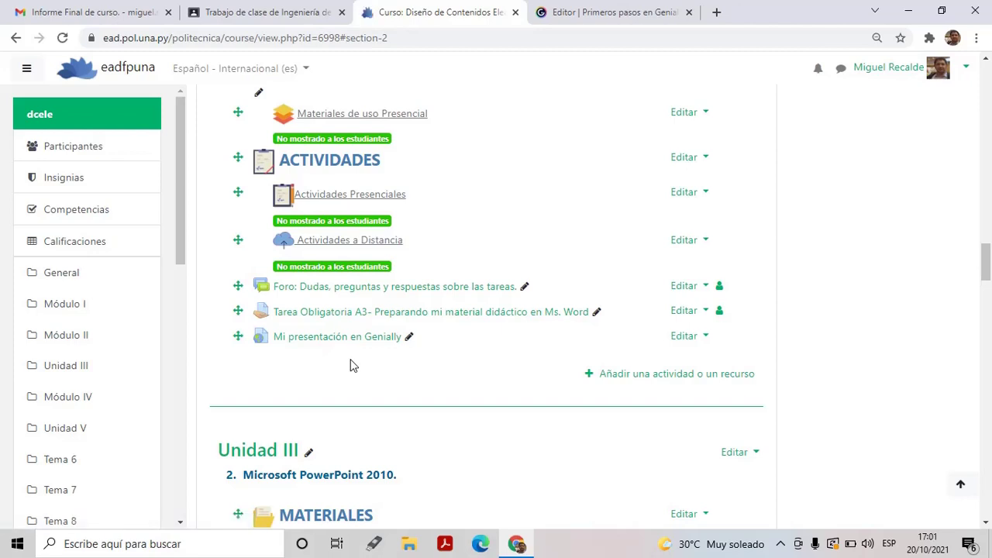
pyautogui.click(612, 380)
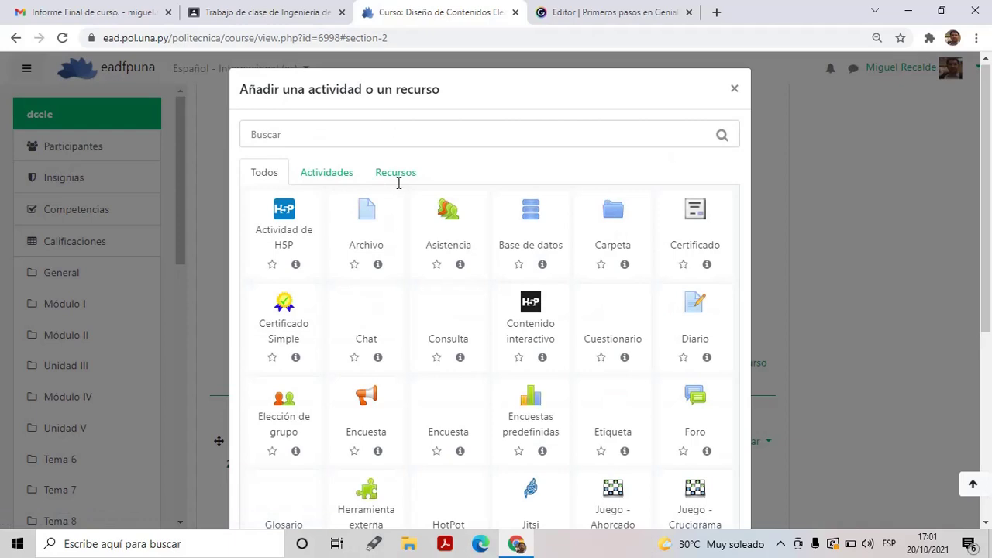
pyautogui.click(397, 178)
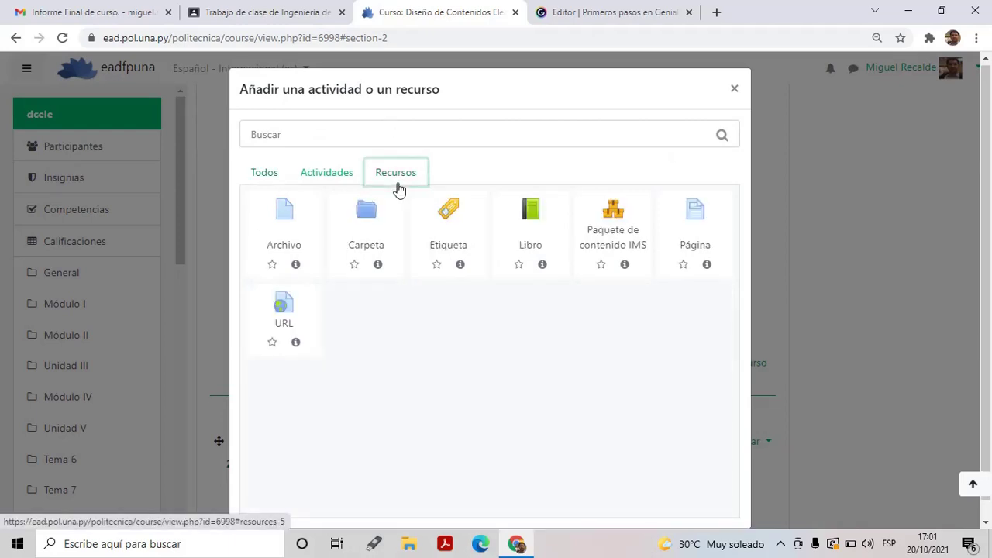
pyautogui.click(458, 229)
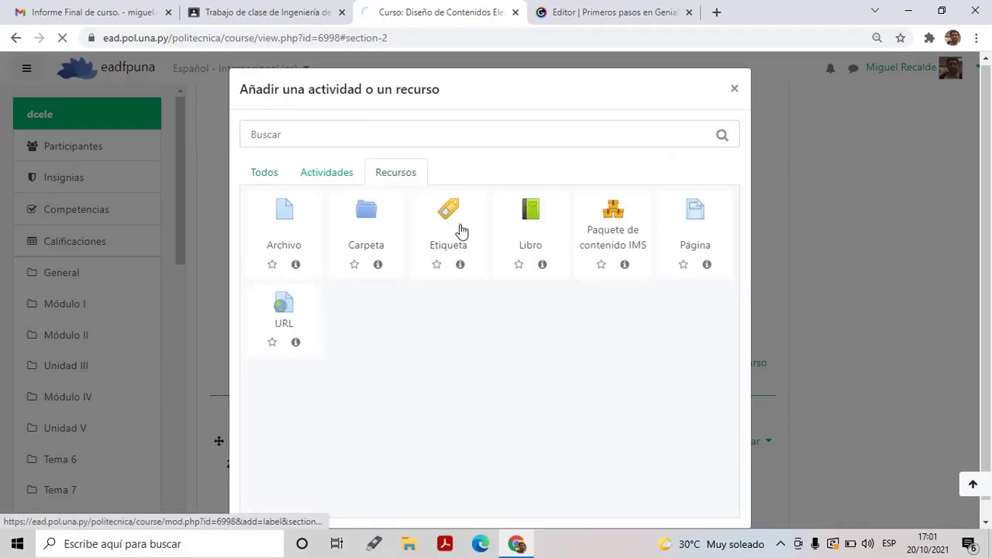